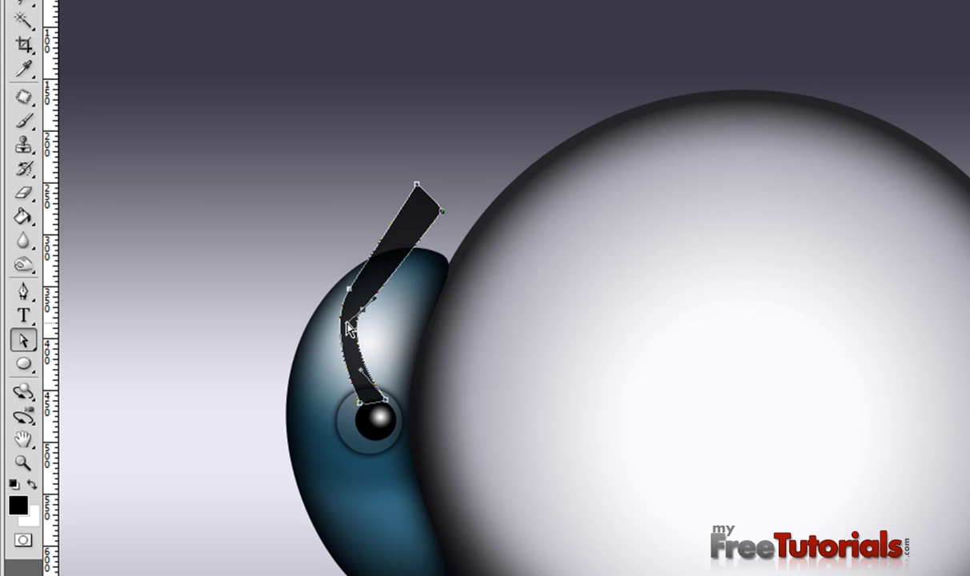
# Step: Reshape the arm's lower bend near the ear cup and adjust its position
pyautogui.moveTo(351, 321); pyautogui.dragTo(367, 370)
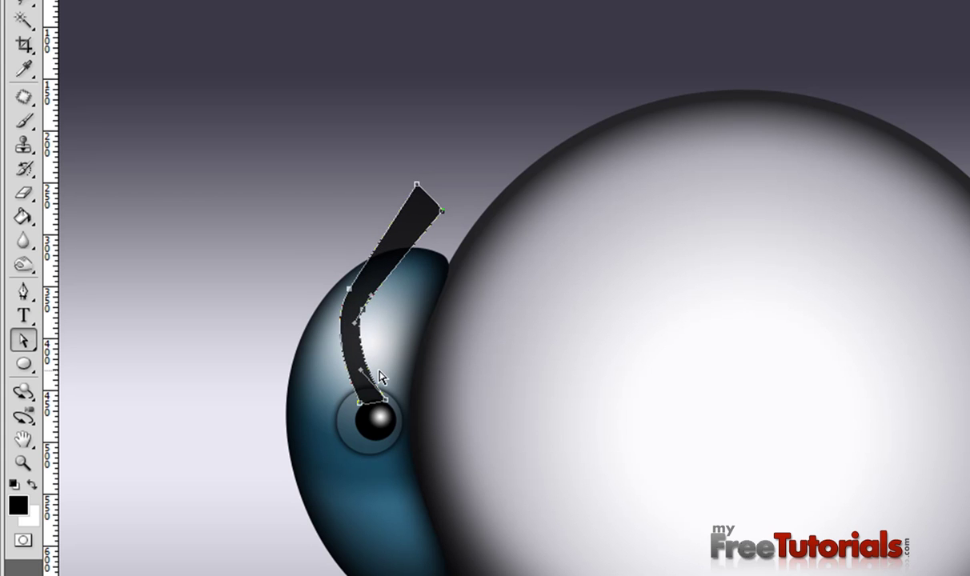
pyautogui.click(386, 378)
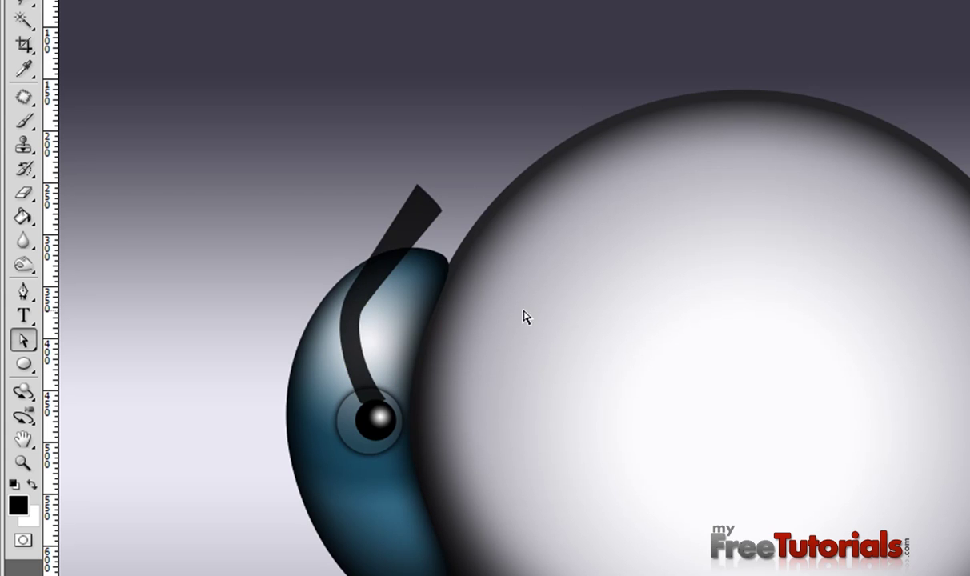
pyautogui.hotkey('ctrl', 'z')
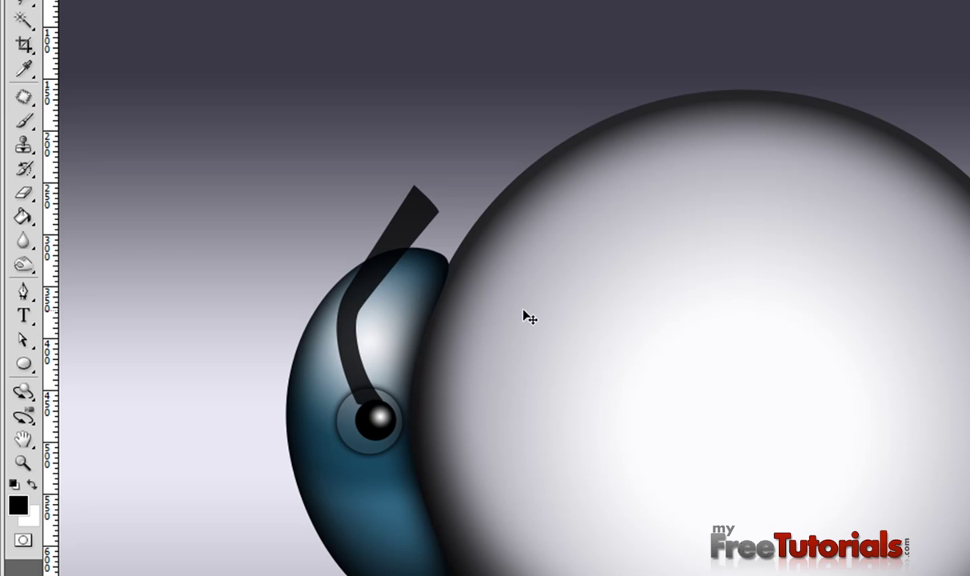
pyautogui.hotkey('ctrl', 'z')
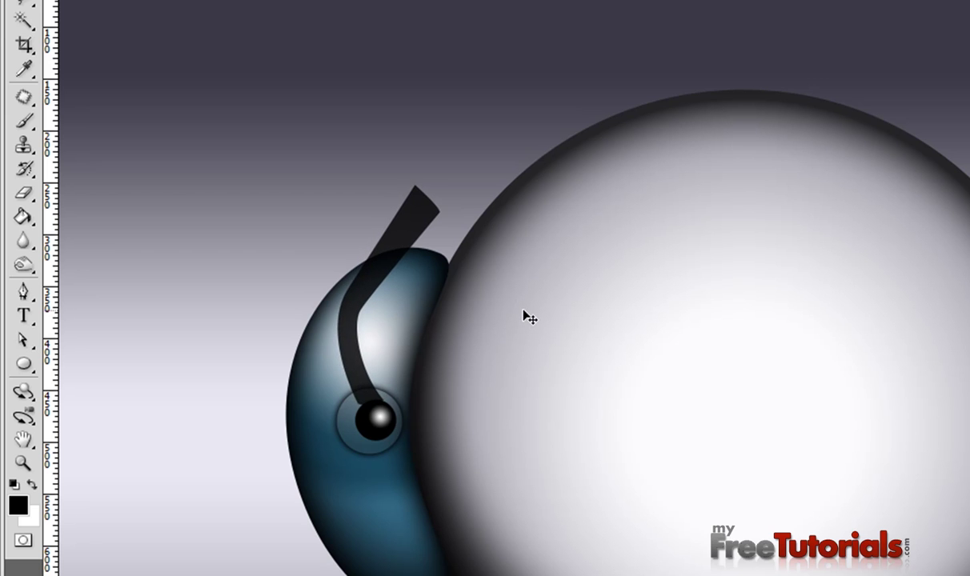
# Step: Rotate the arm slightly clockwise and widen its upper end with Free Transform
pyautogui.hotkey('ctrl', 't')
pyautogui.moveTo(500, 262); pyautogui.dragTo(510, 239)
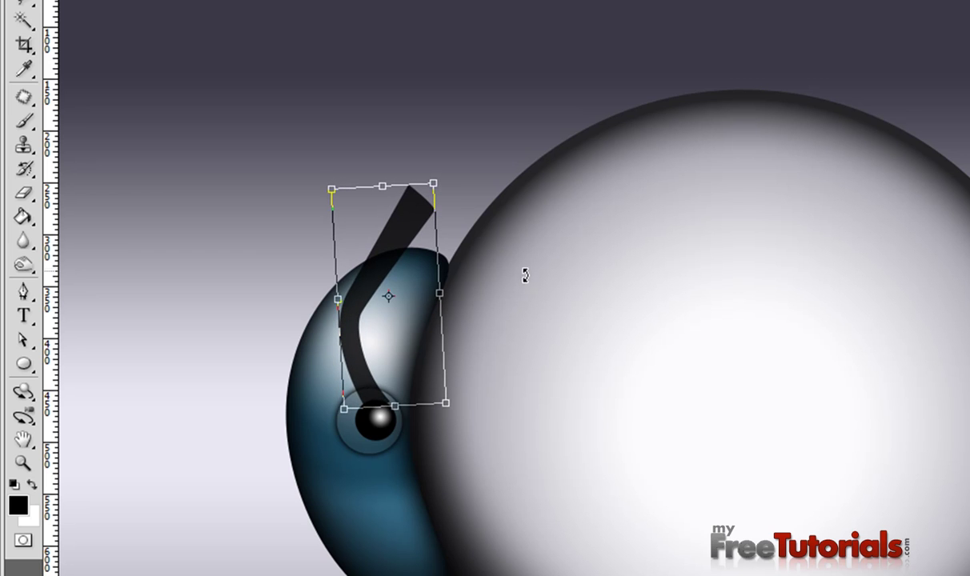
pyautogui.press('Return')
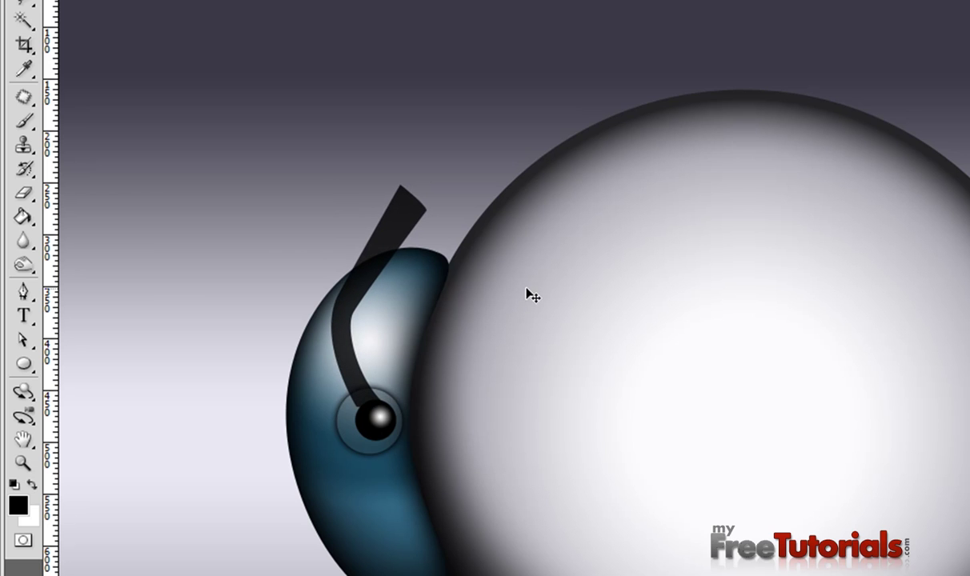
pyautogui.hotkey('ctrl', 'z')
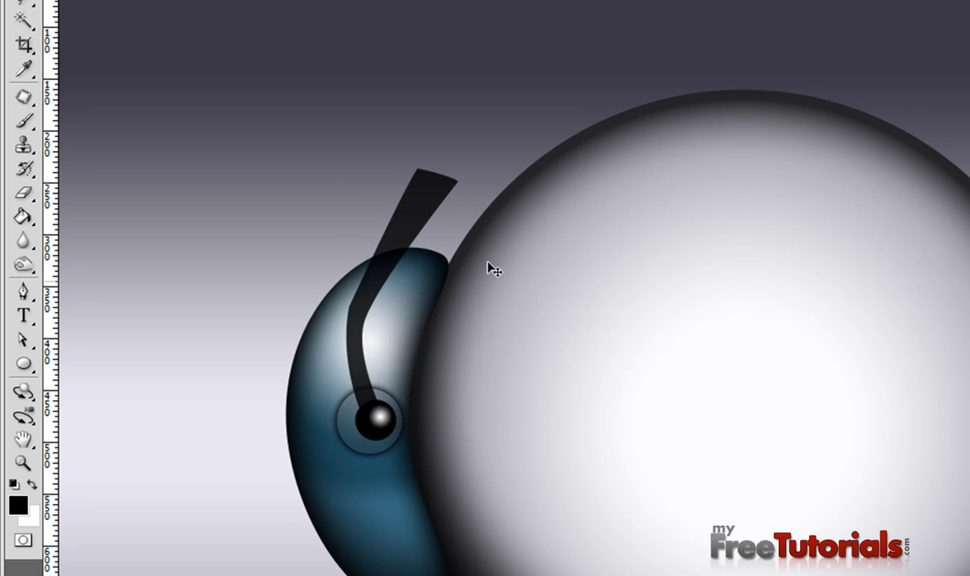
pyautogui.hotkey('ctrl', 'r')
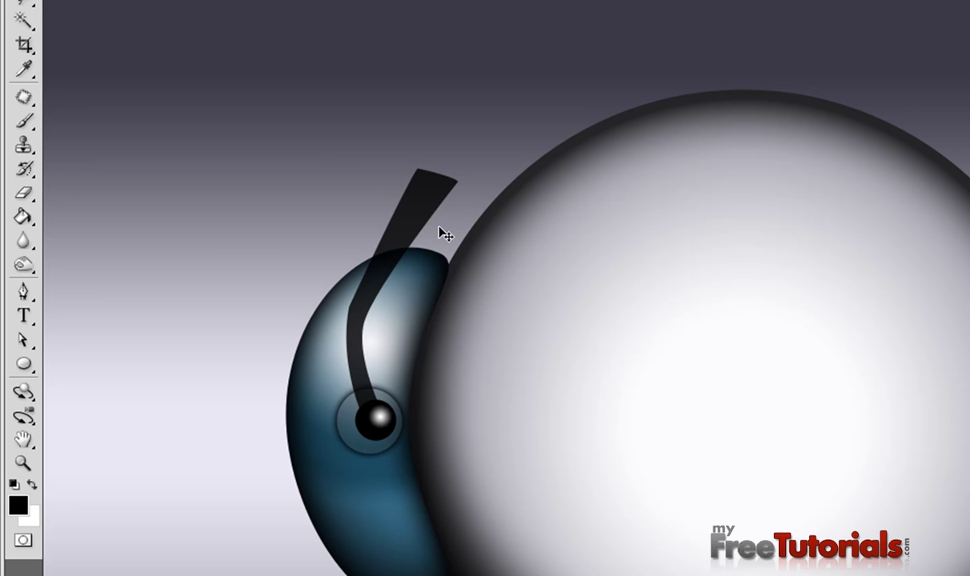
pyautogui.hotkey('ctrl', 'r')
pyautogui.hotkey('ctrl', 't')
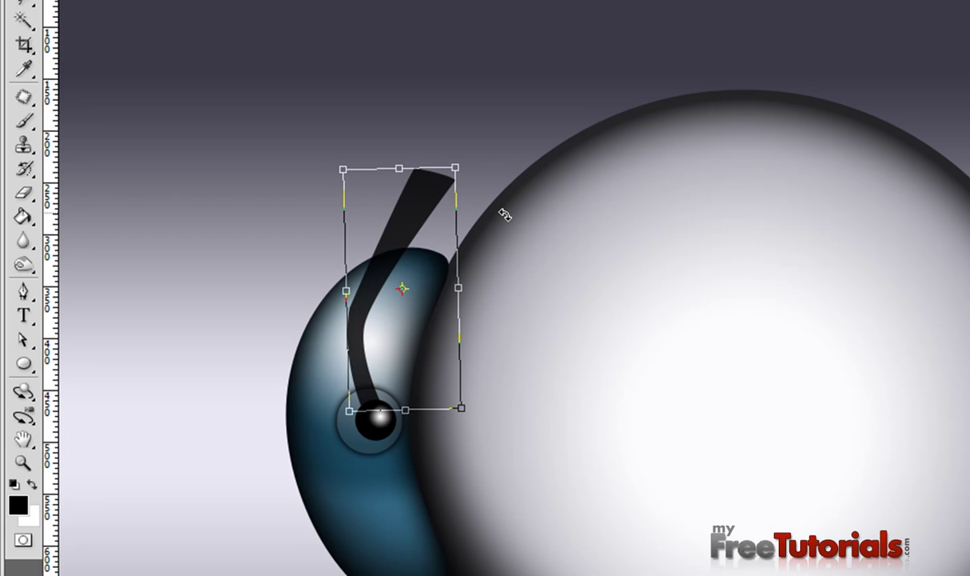
pyautogui.press('Return')
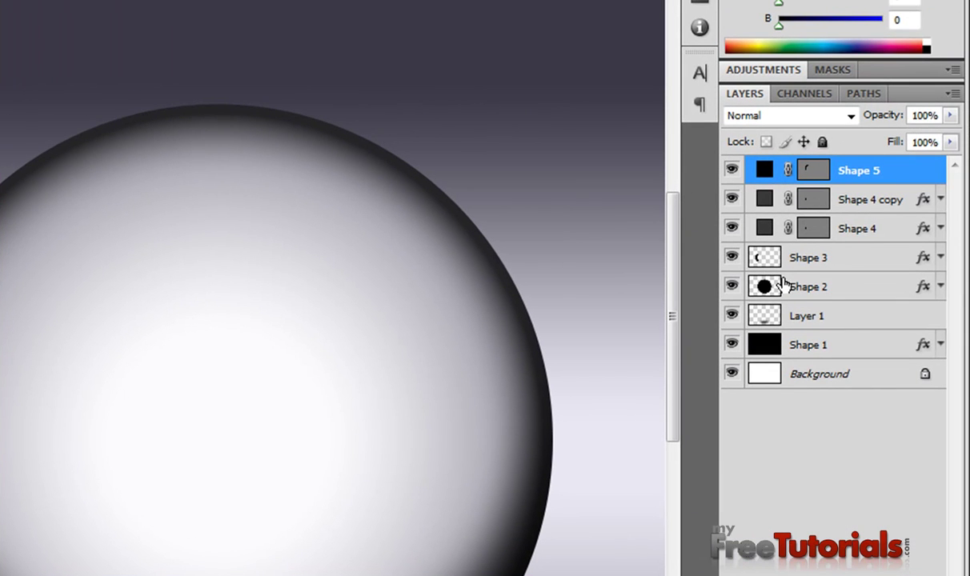
# Step: Change the Shape 5 arm's fill colour to light greyish lavender 9b98a6
pyautogui.doubleClick(764, 171)
pyautogui.moveTo(409, 412); pyautogui.dragTo(317, 411)
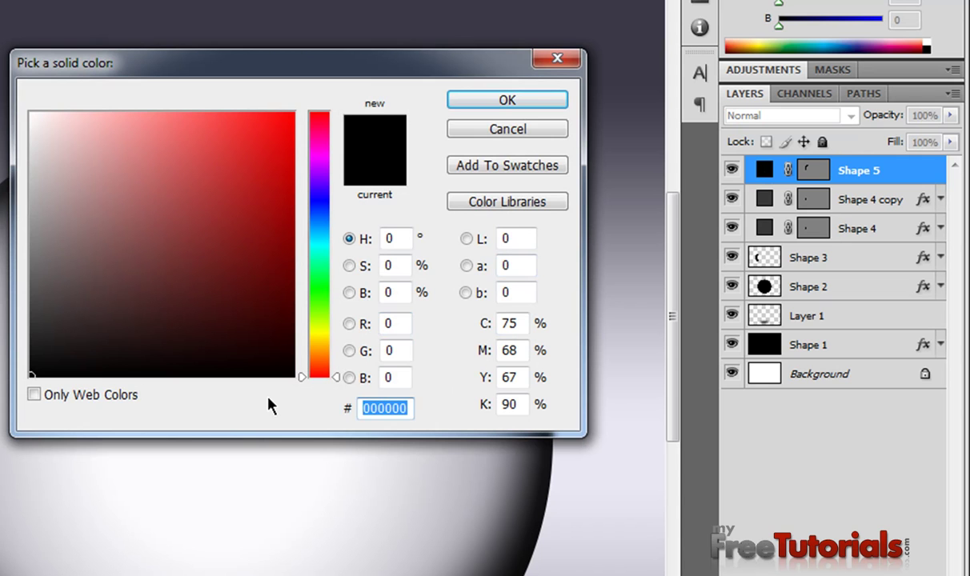
pyautogui.write('9')
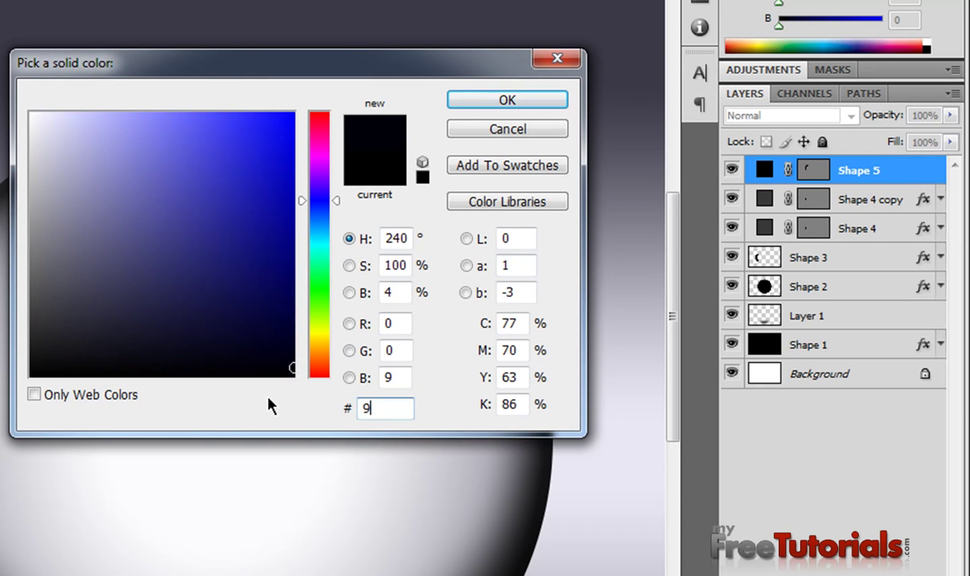
pyautogui.write('b9')
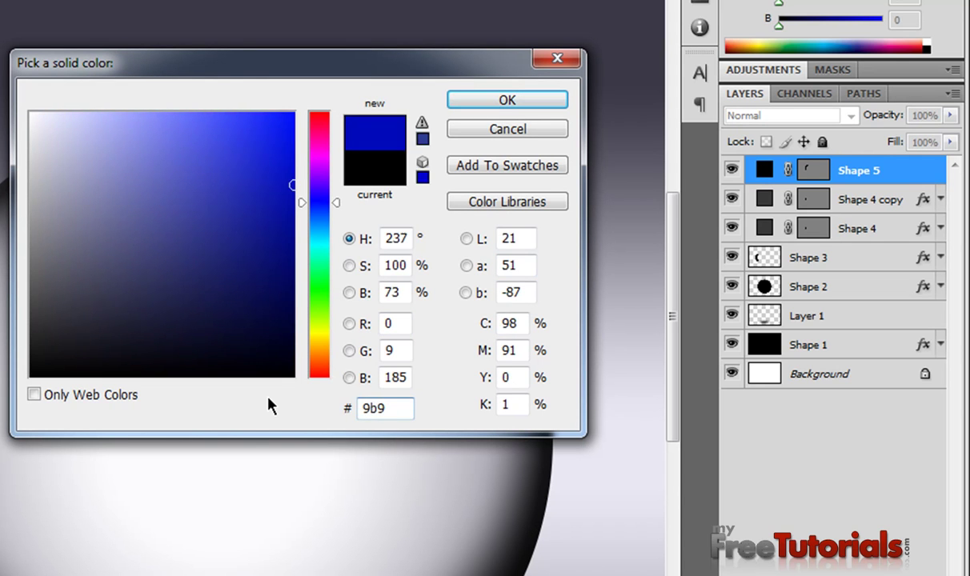
pyautogui.write('8a')
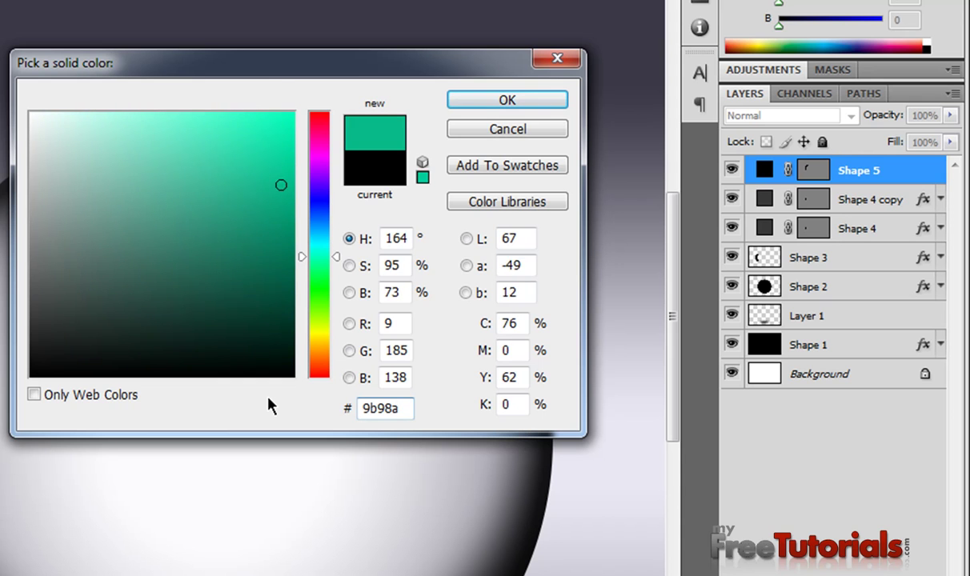
pyautogui.write('6')
pyautogui.press('Return')
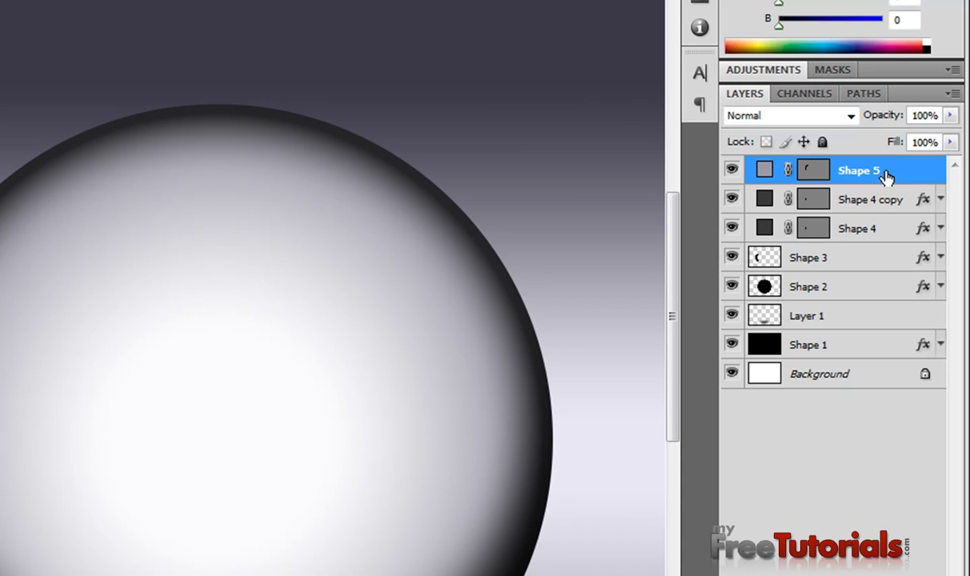
pyautogui.rightClick(832, 168)
pyautogui.press('Escape')
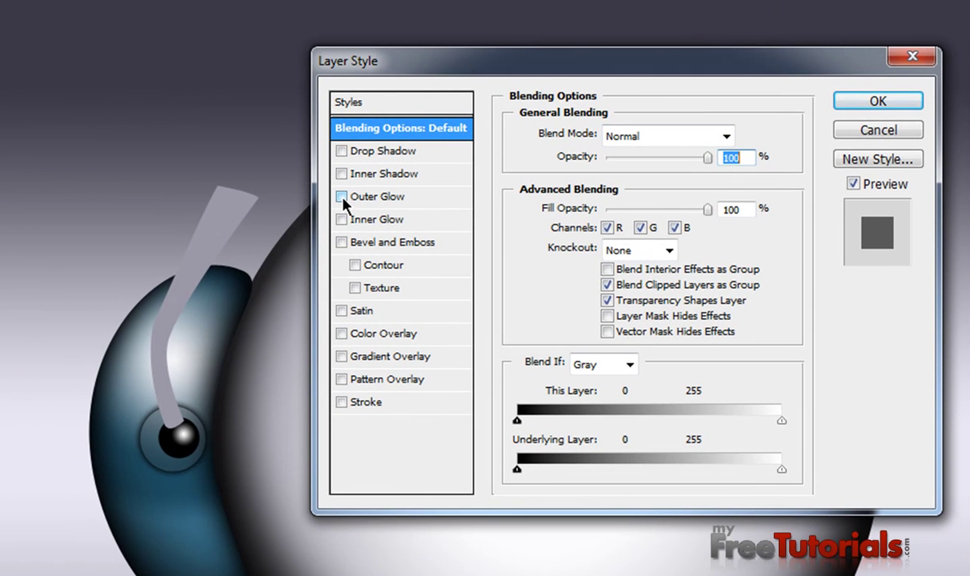
# Step: Add a black Normal-mode inner glow, 75% opacity and 24 px size, plus Bevel and Emboss
pyautogui.click(356, 218)
pyautogui.click(701, 136)
pyautogui.click(615, 151)
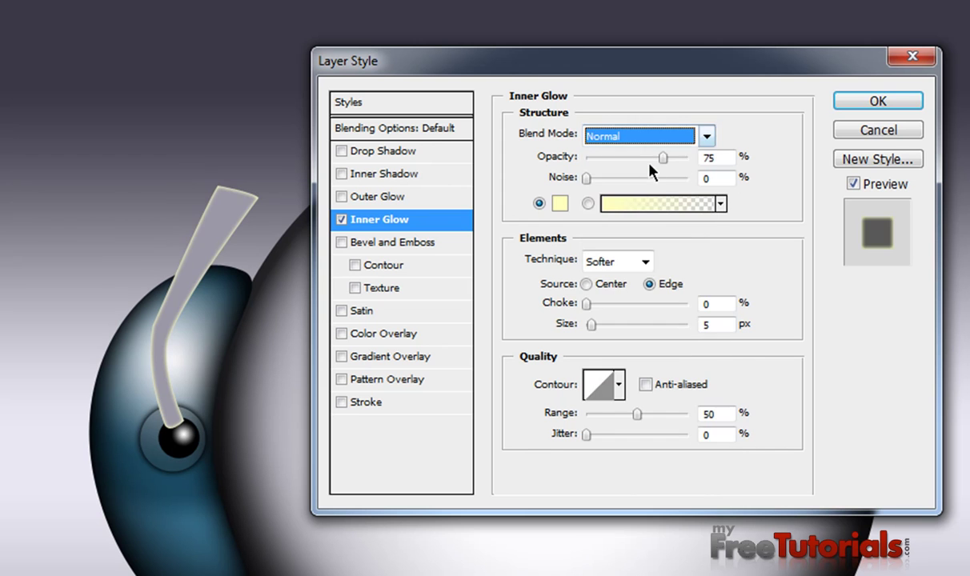
pyautogui.click(708, 158)
pyautogui.click(560, 204)
pyautogui.moveTo(442, 269); pyautogui.dragTo(365, 373)
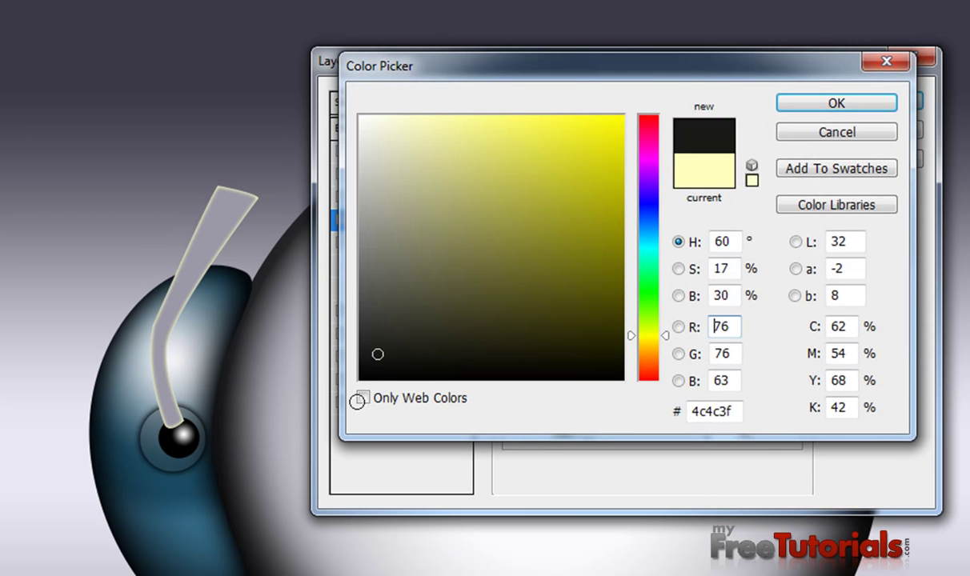
pyautogui.click(804, 104)
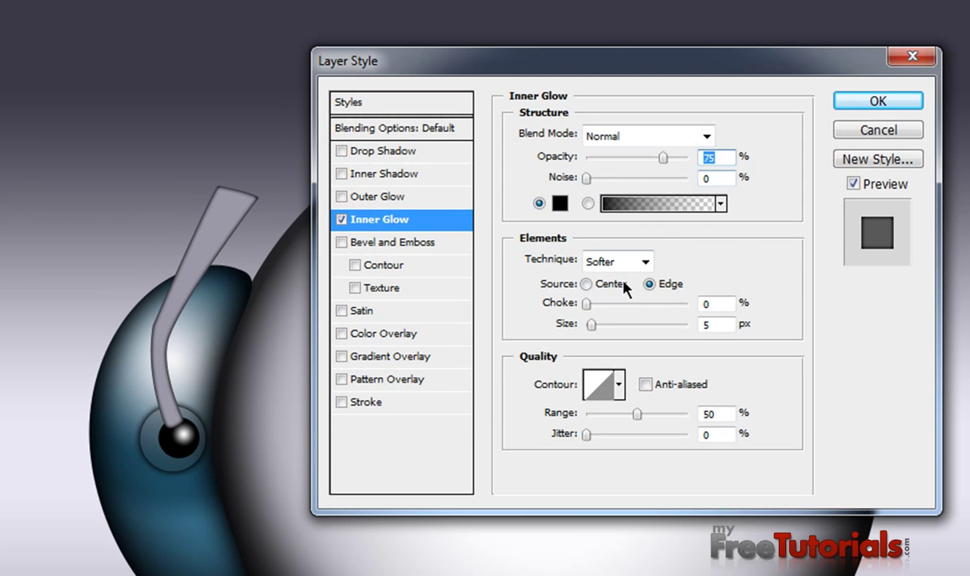
pyautogui.click(716, 325)
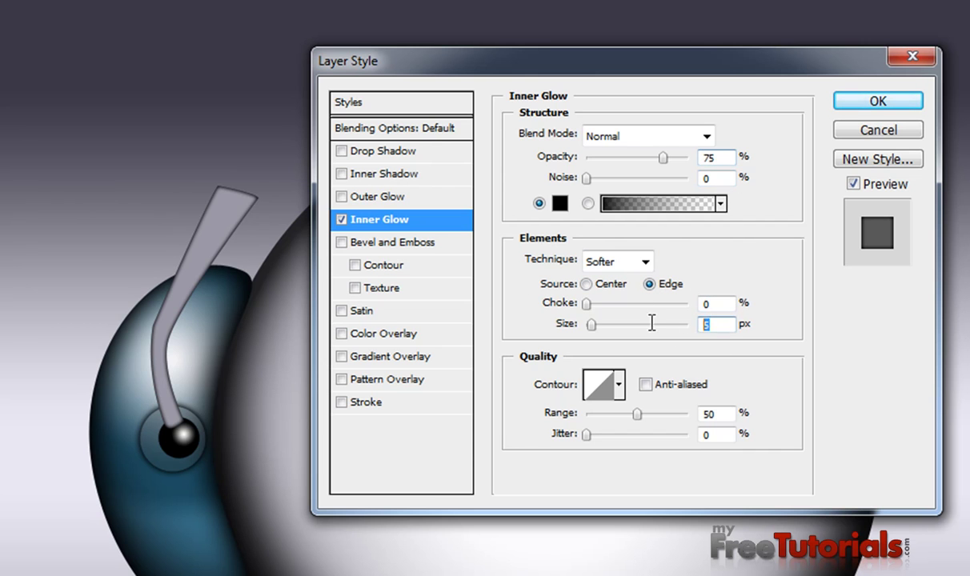
pyautogui.write('2')
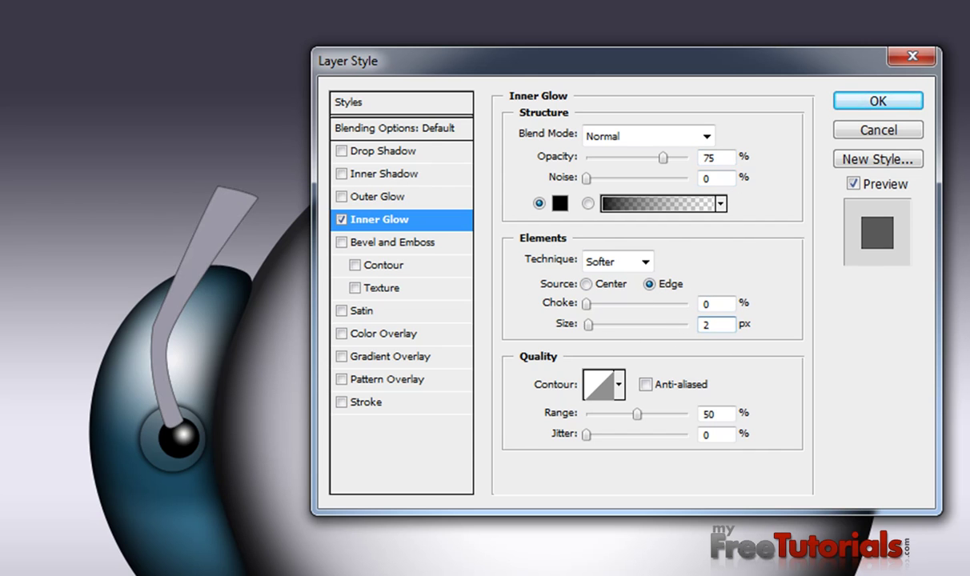
pyautogui.write('4')
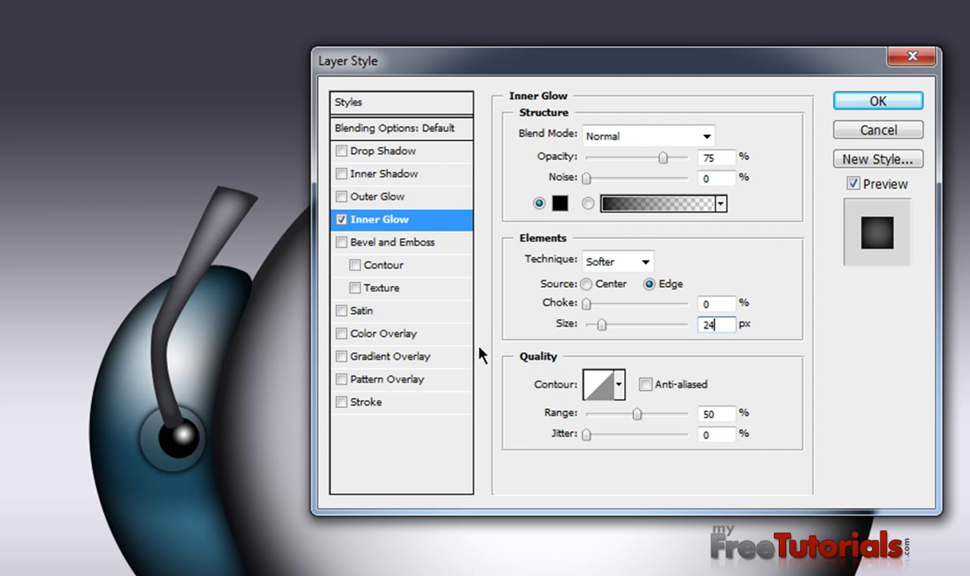
pyautogui.click(379, 241)
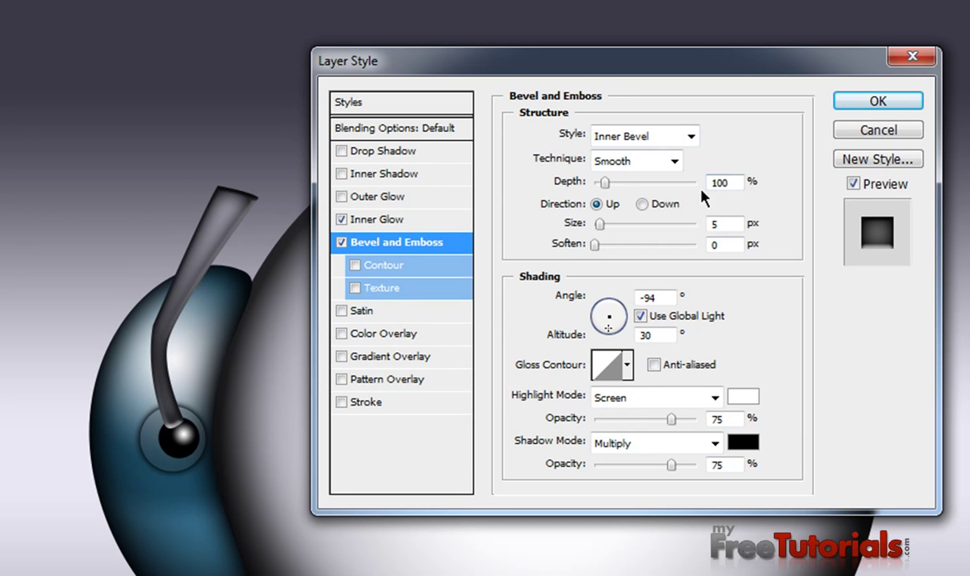
# Step: Set the bevel to 201% depth, 21 px size and 58° altitude, then enable Stroke
pyautogui.doubleClick(720, 182)
pyautogui.write('201')
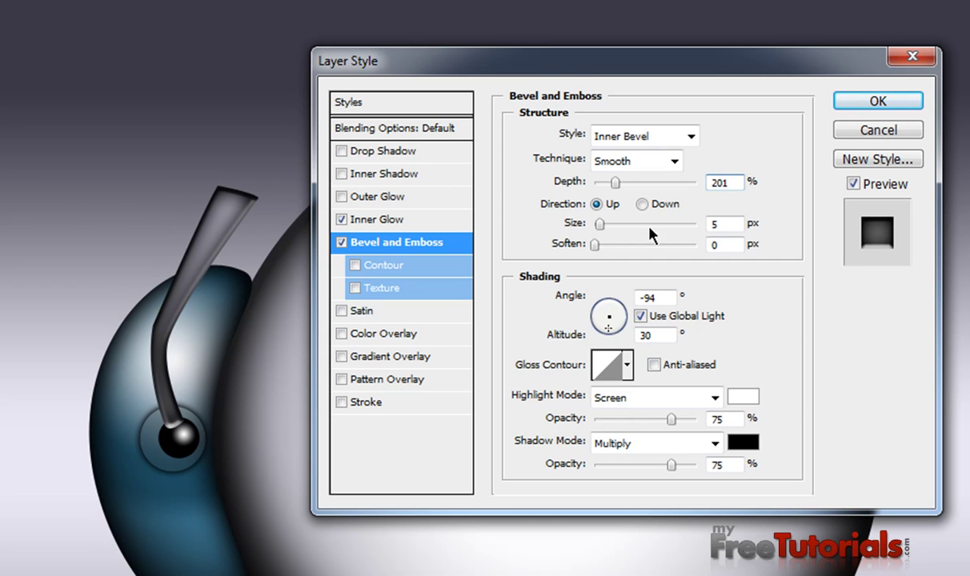
pyautogui.doubleClick(714, 223)
pyautogui.write('21')
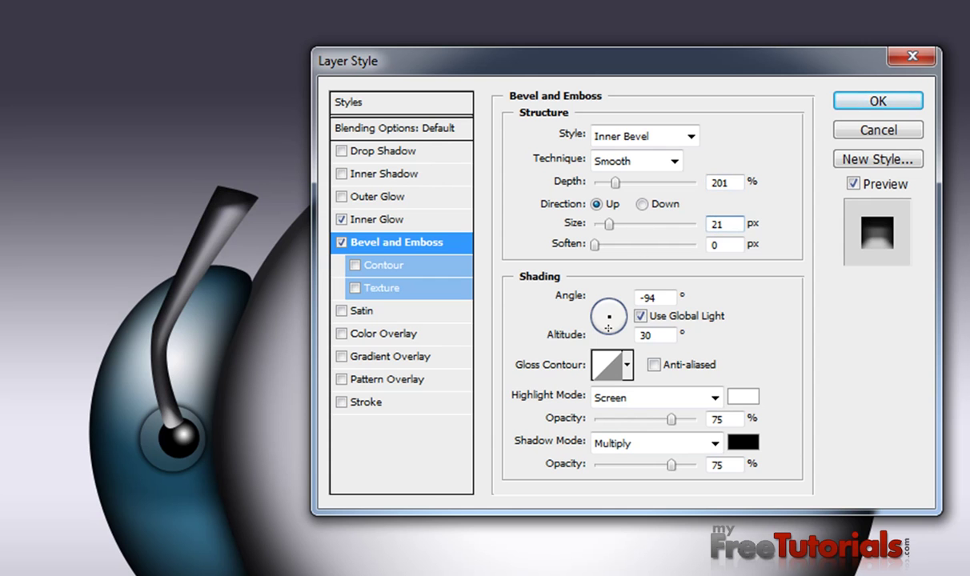
pyautogui.press('Tab')
pyautogui.press('Tab')
pyautogui.press('Tab')
pyautogui.write('58')
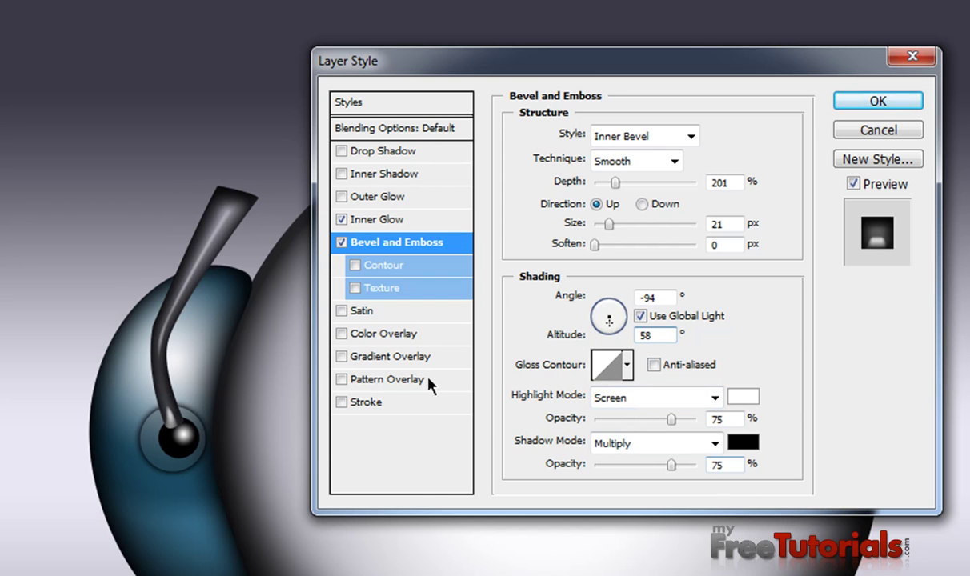
pyautogui.click(352, 407)
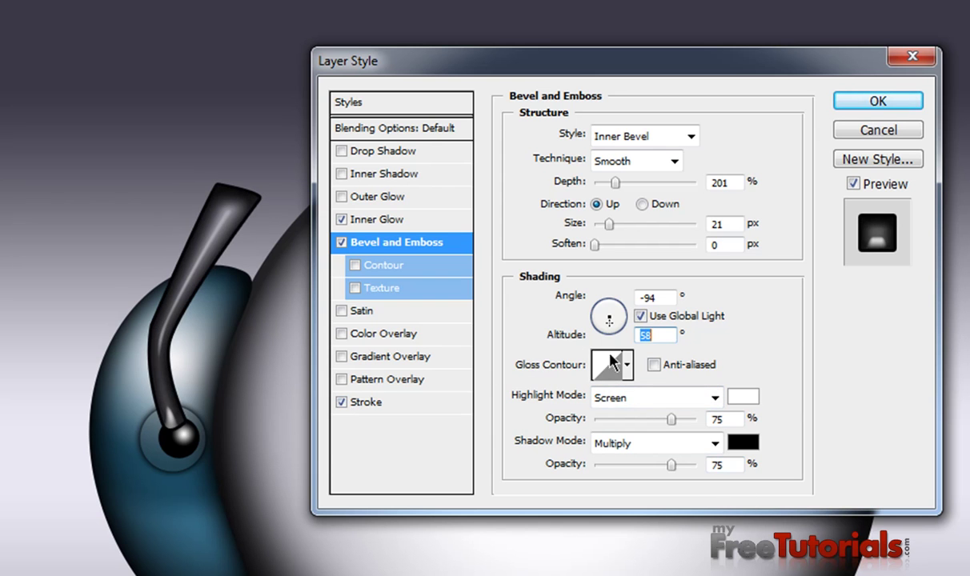
pyautogui.click(394, 403)
# Step: Give the arm a 1 px stroke in dark grey 525252 and apply the layer style
pyautogui.doubleClick(706, 132)
pyautogui.write('1')
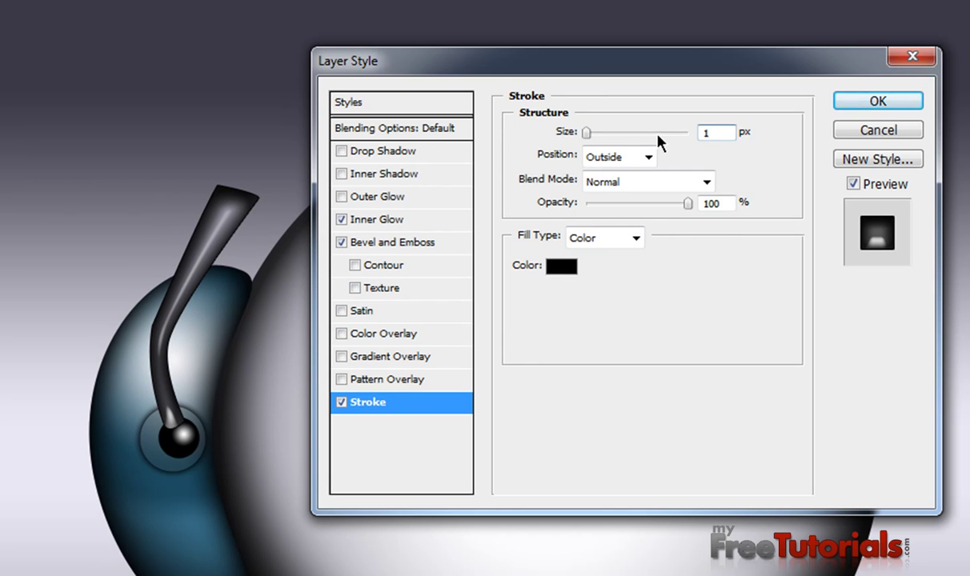
pyautogui.click(561, 265)
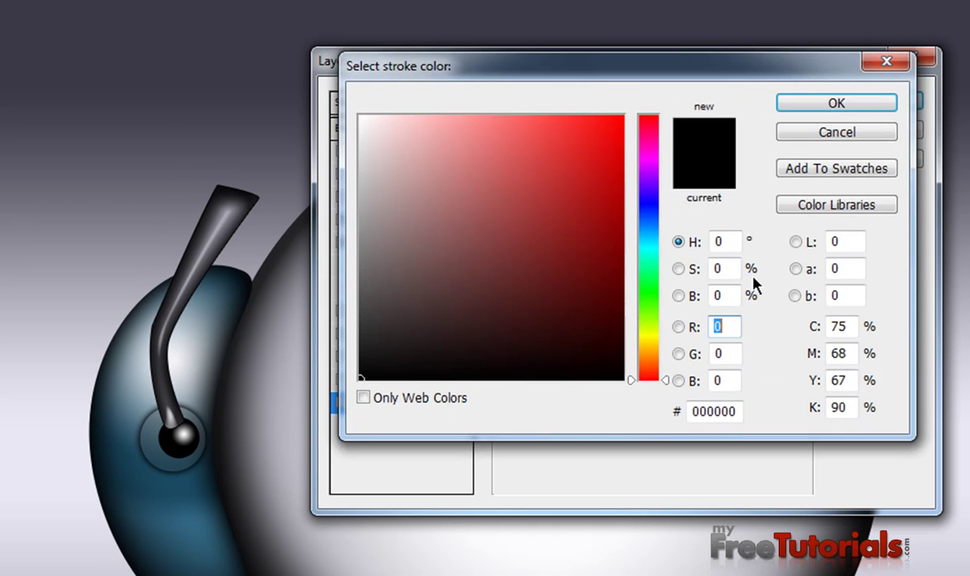
pyautogui.click(724, 411)
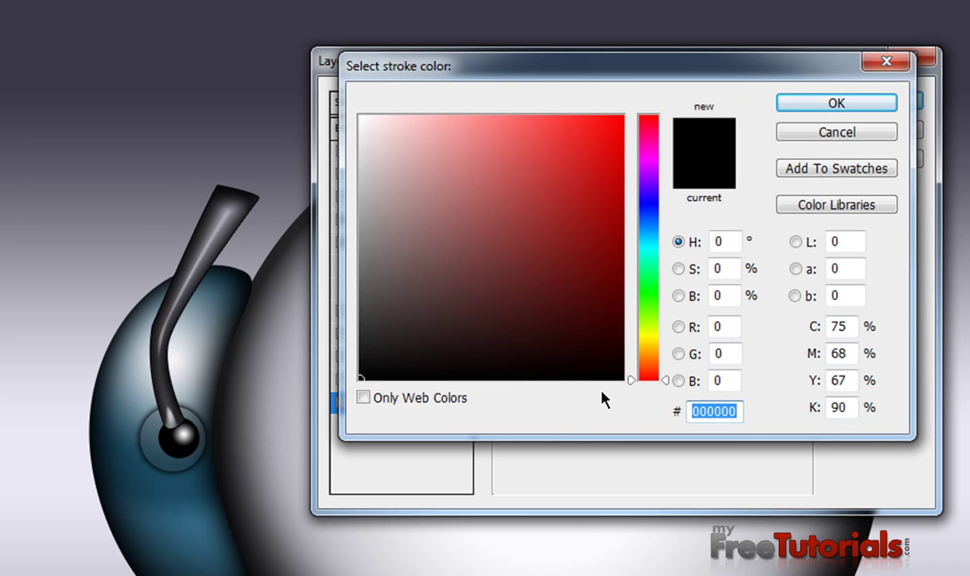
pyautogui.write('525252')
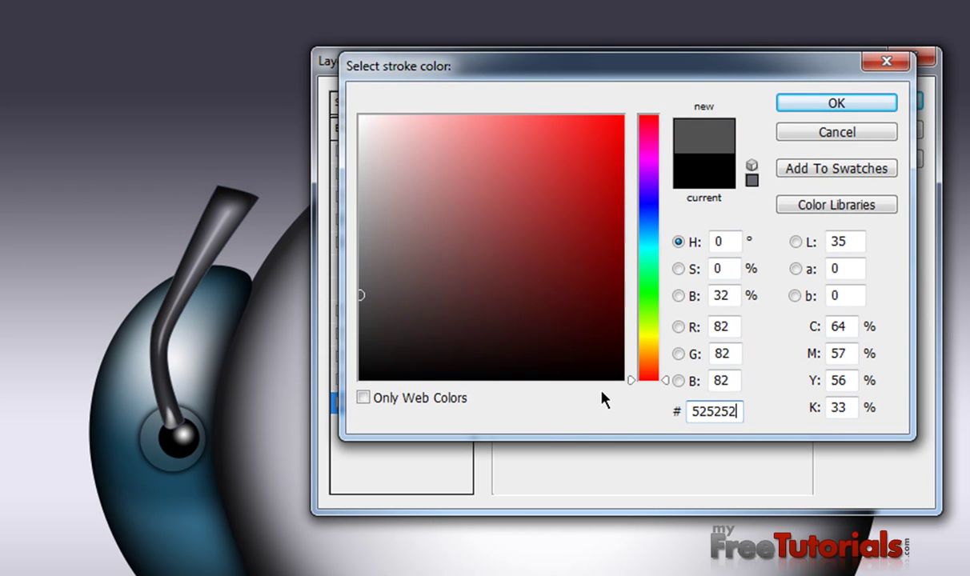
pyautogui.press('Return')
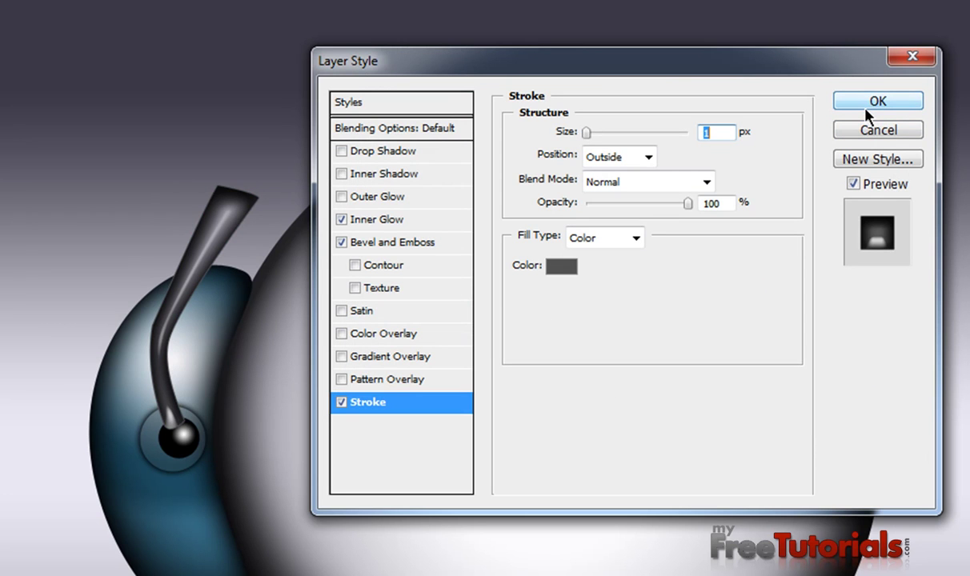
pyautogui.click(864, 109)
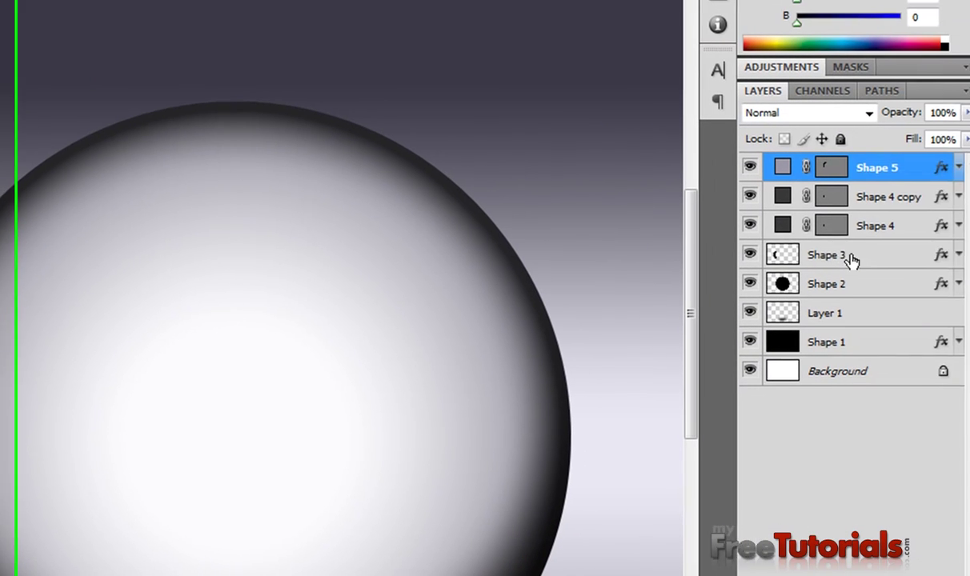
# Step: Group layers Shape 3 through Shape 5 into a new group named Group 1
pyautogui.click(790, 254)
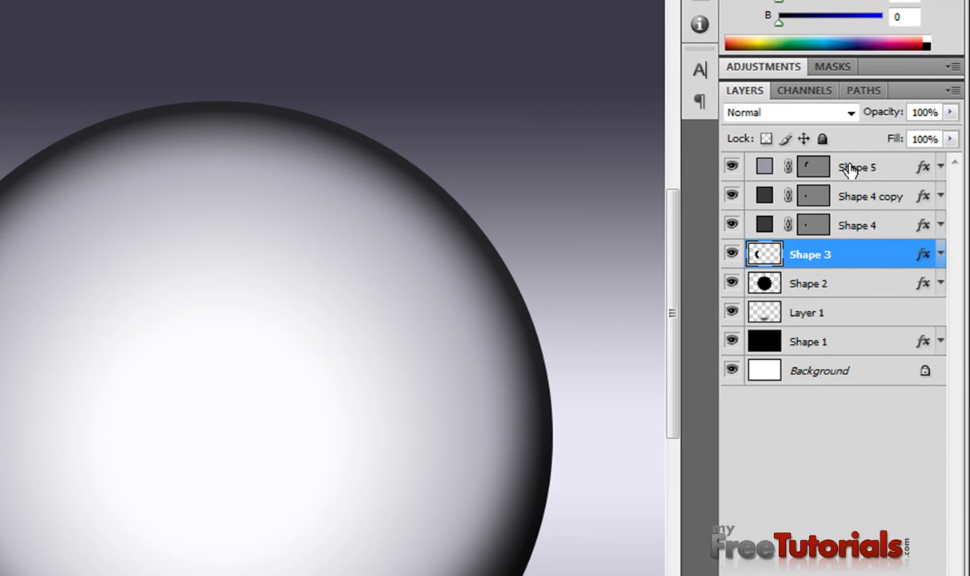
pyautogui.keyDown('shift'); pyautogui.click(878, 170); pyautogui.keyUp('shift')
pyautogui.rightClick(882, 174)
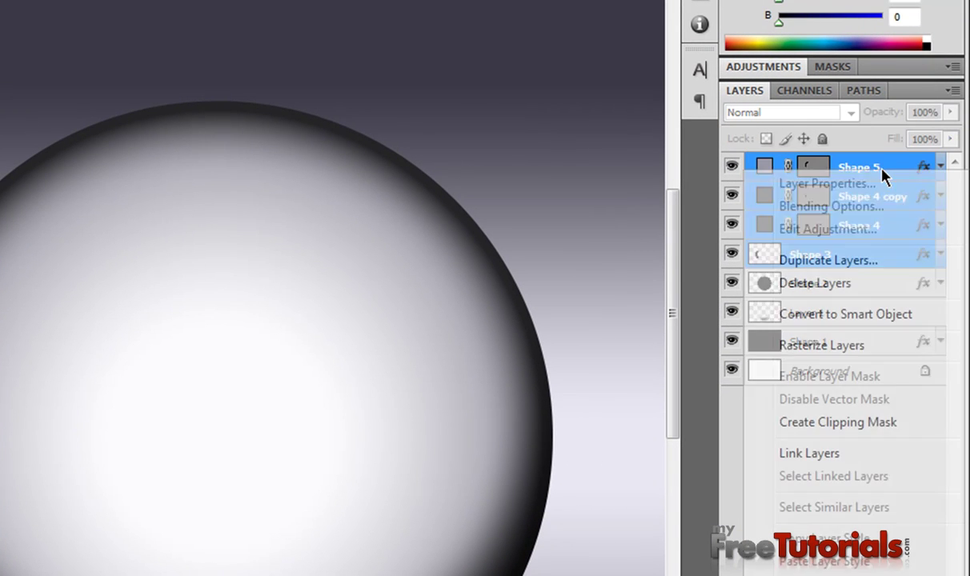
pyautogui.click(951, 92)
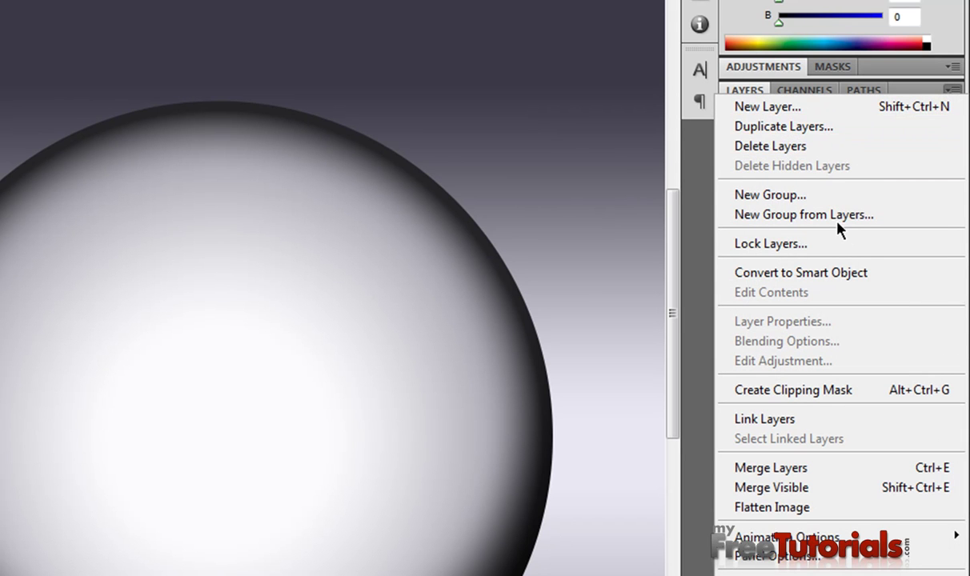
pyautogui.click(837, 215)
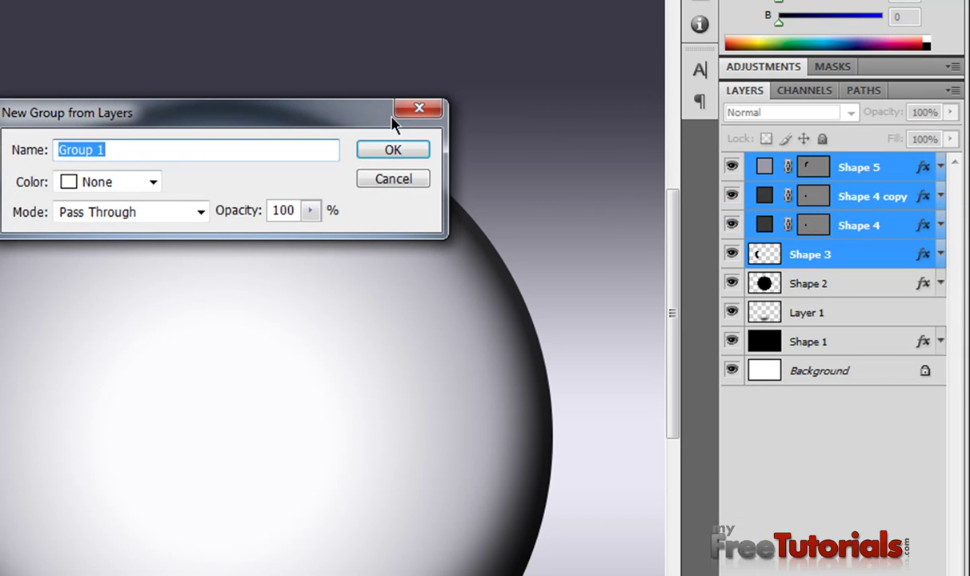
pyautogui.click(393, 152)
pyautogui.click(730, 166)
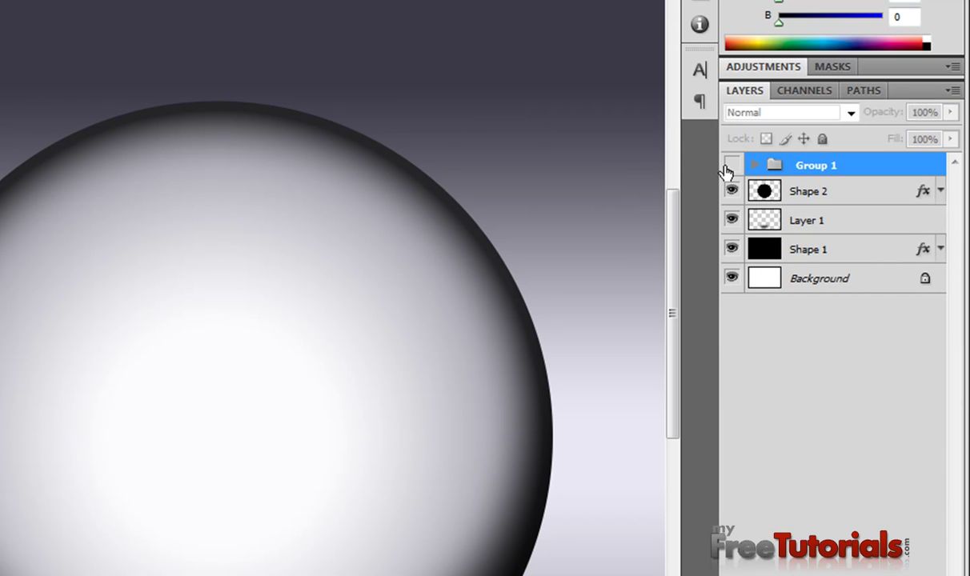
pyautogui.click(730, 165)
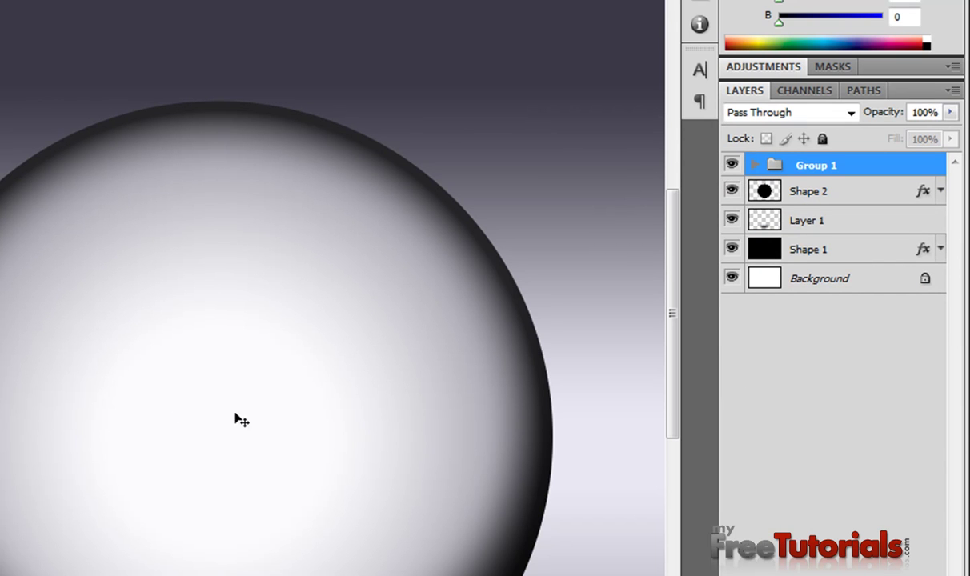
pyautogui.moveTo(326, 404); pyautogui.dragTo(140, 364)
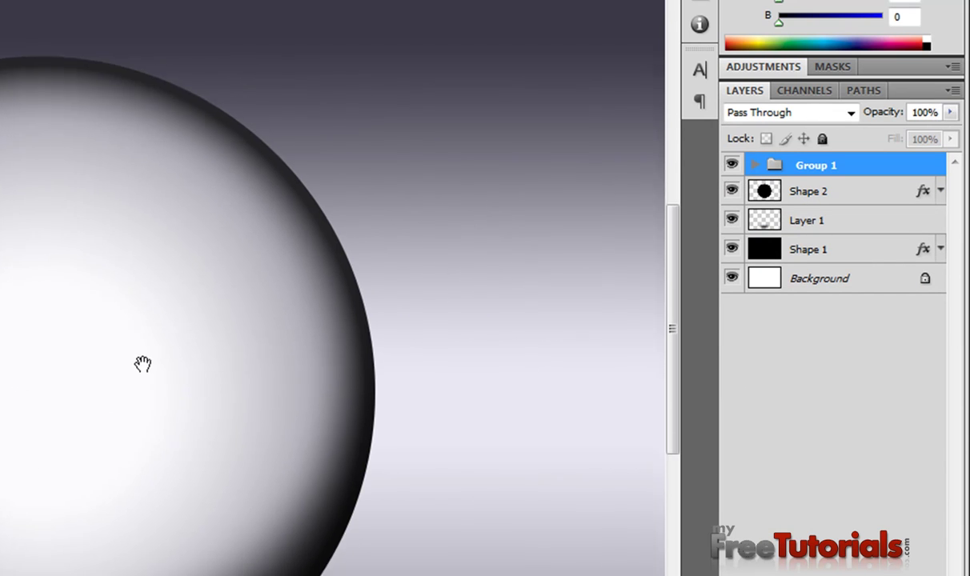
# Step: Duplicate Group 1 as Group 1 copy and move it to the sphere's right side
pyautogui.rightClick(854, 168)
pyautogui.click(848, 210)
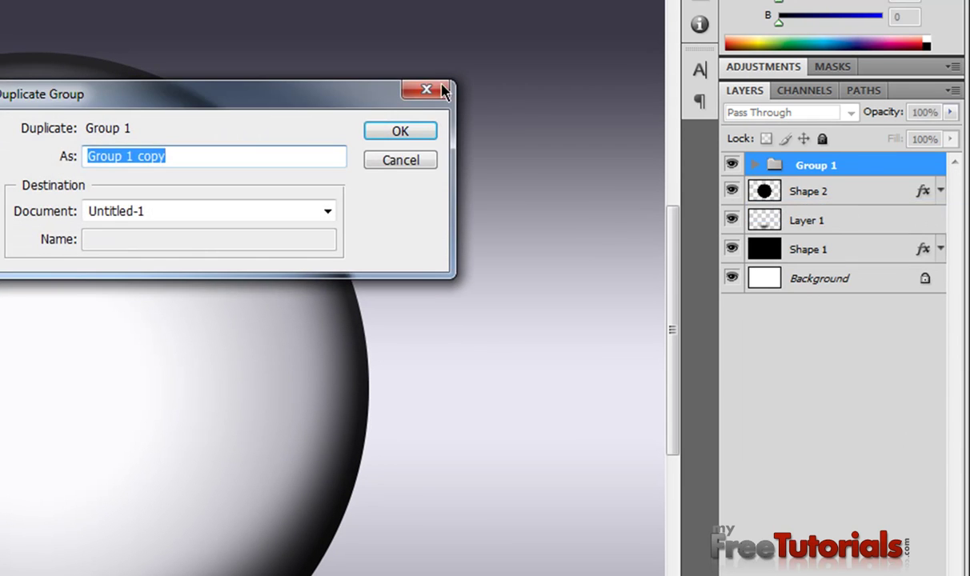
pyautogui.click(400, 131)
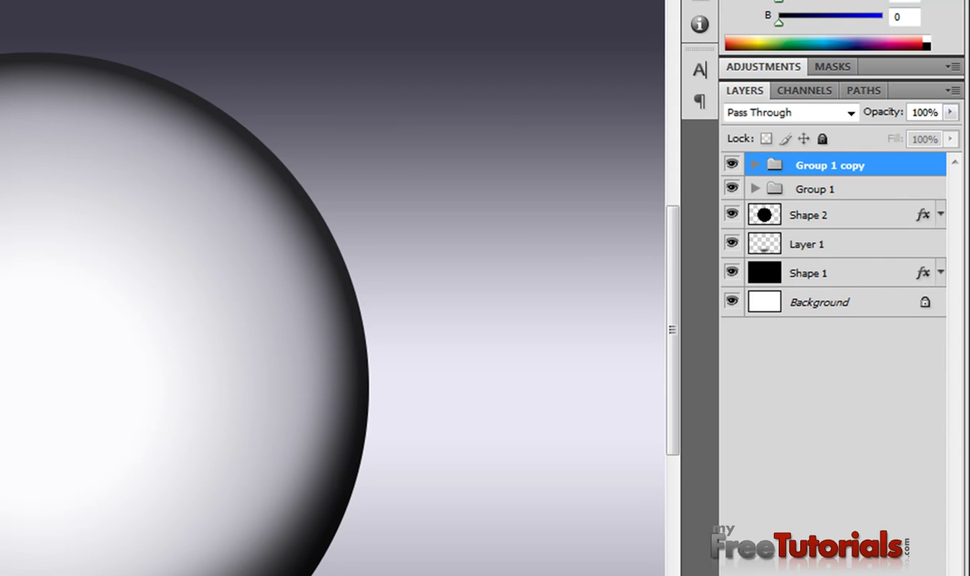
pyautogui.moveTo(58, 328); pyautogui.dragTo(409, 324)
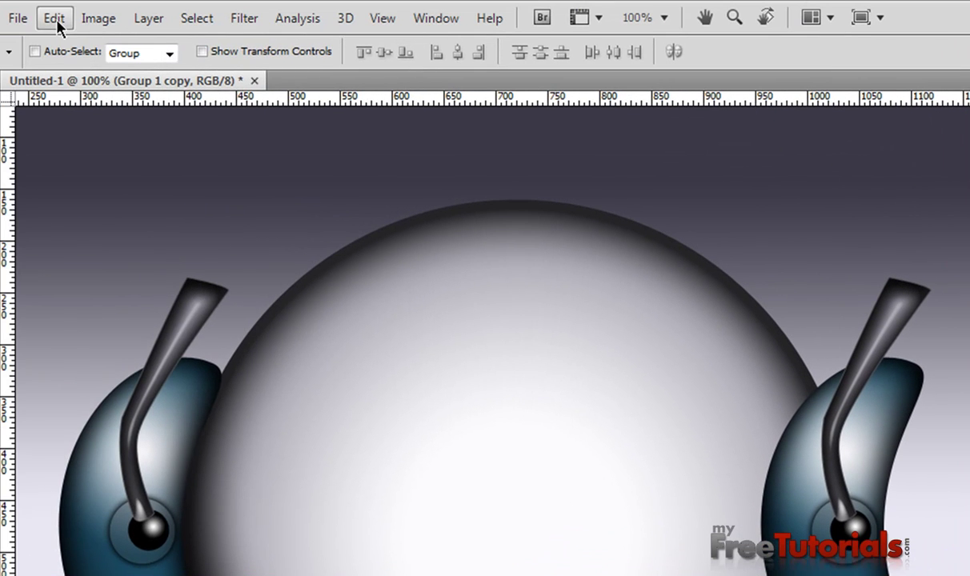
pyautogui.click(54, 18)
# Step: Flip the copied ear cup horizontally and set it against the sphere's right side
pyautogui.click(181, 386)
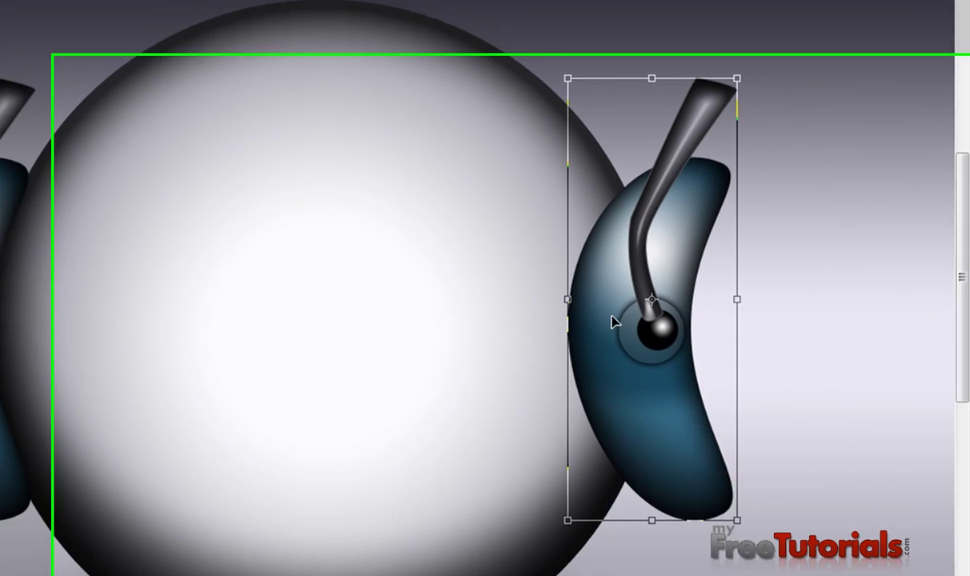
pyautogui.rightClick(559, 262)
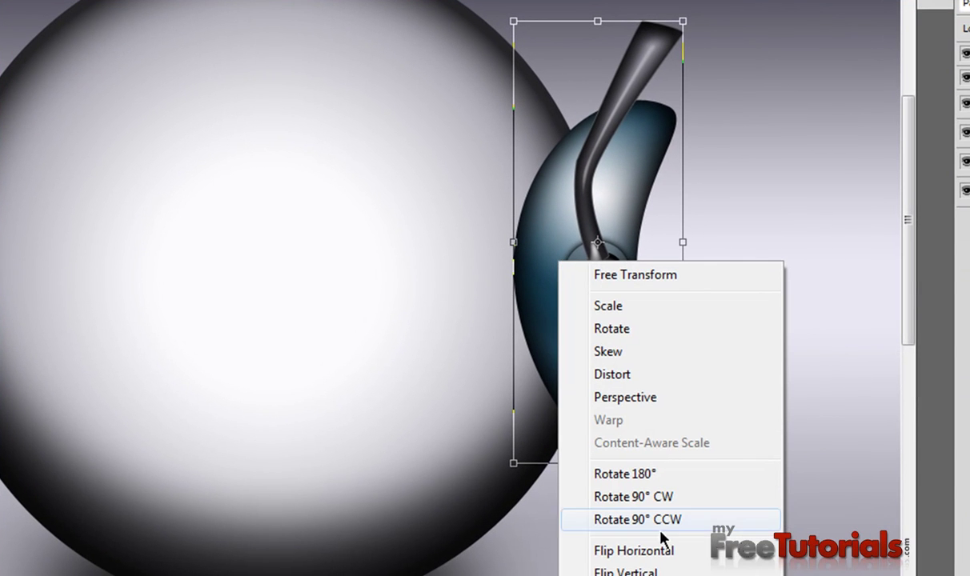
pyautogui.rightClick(542, 50)
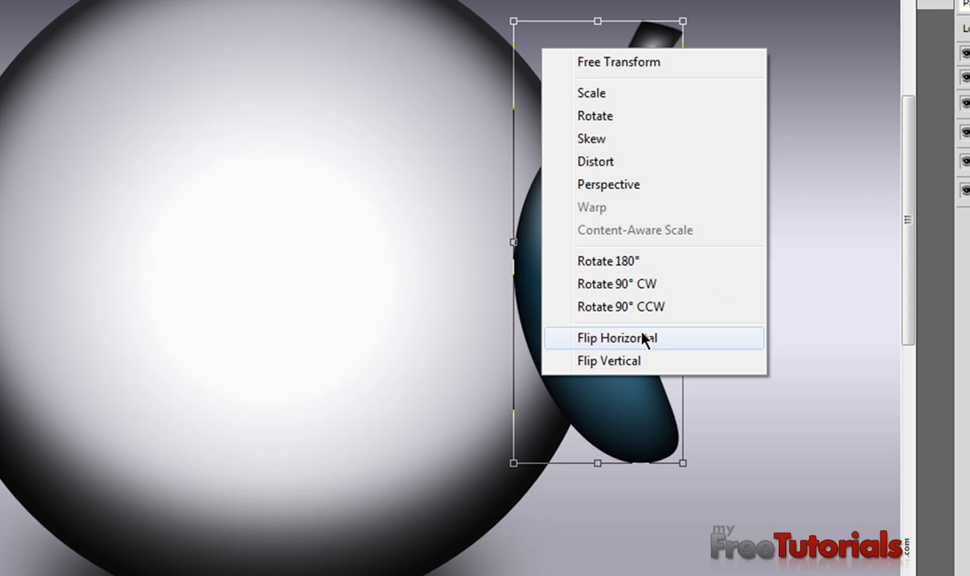
pyautogui.click(642, 337)
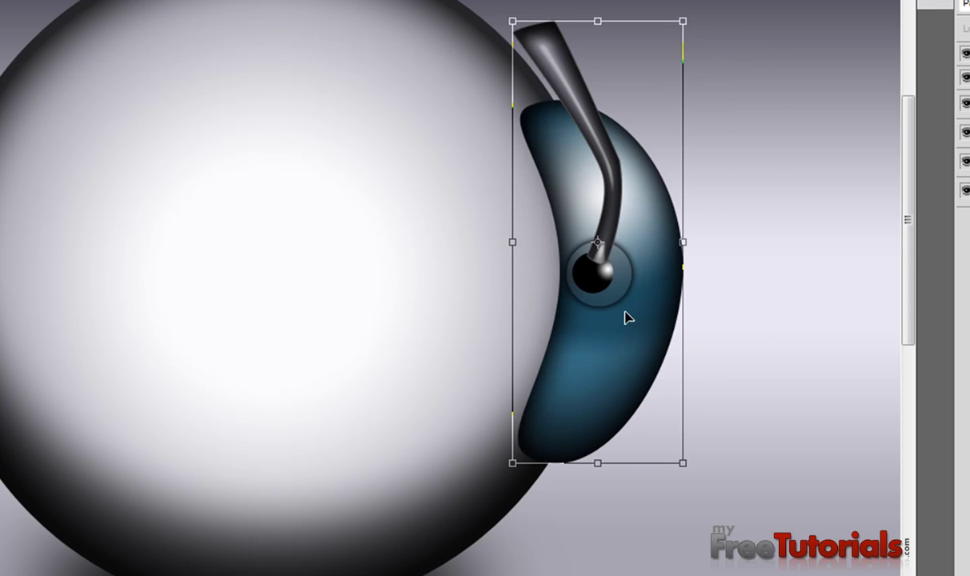
pyautogui.moveTo(627, 318); pyautogui.dragTo(672, 318)
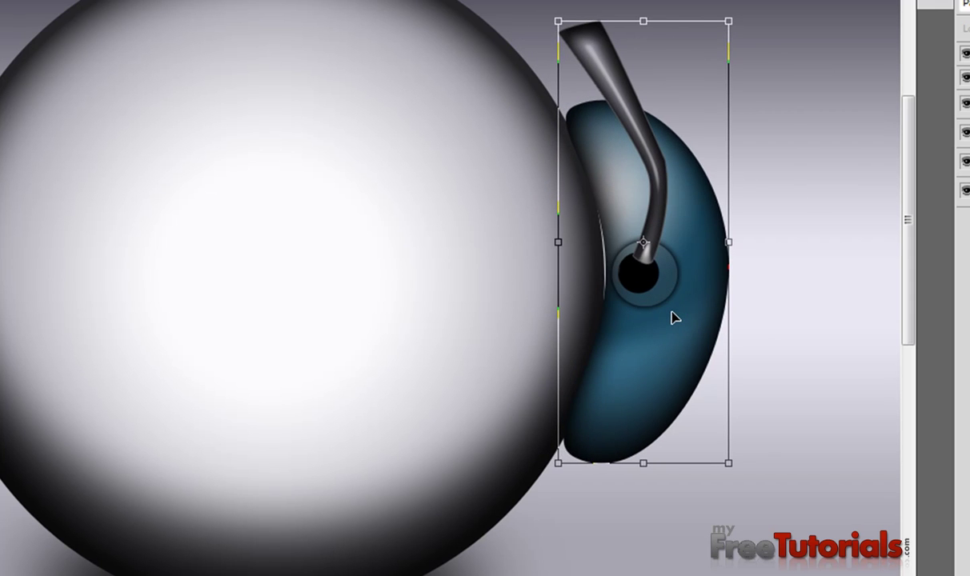
pyautogui.moveTo(672, 317); pyautogui.dragTo(669, 318)
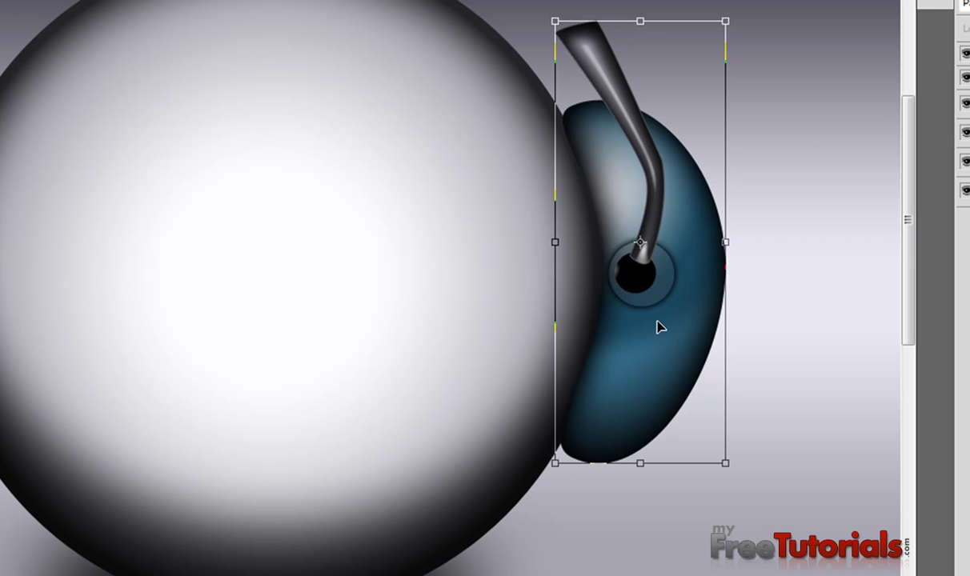
pyautogui.press('Return')
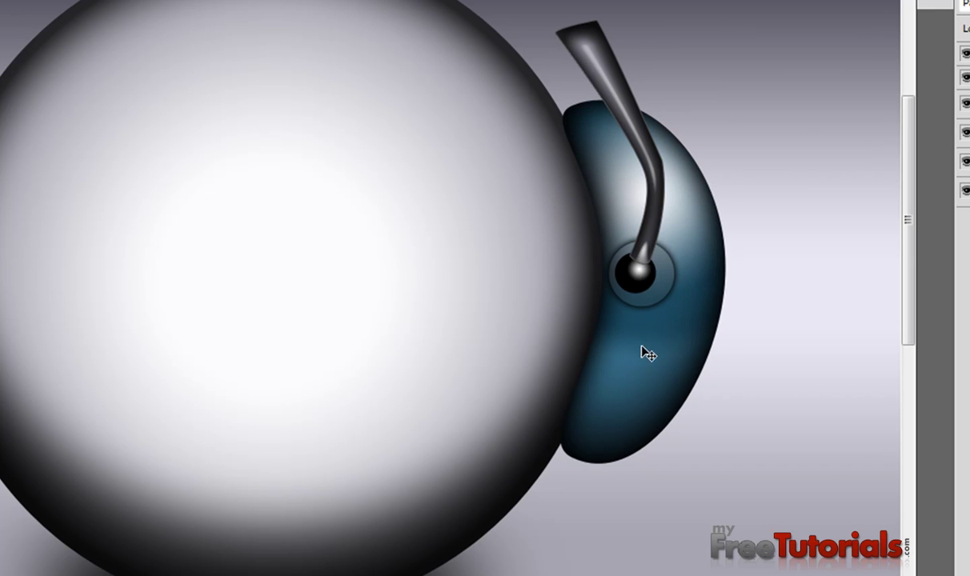
pyautogui.press('space')
pyautogui.moveTo(363, 316)
pyautogui.mouseDown()
pyautogui.moveTo(443, 329)
pyautogui.moveTo(440, 482)
pyautogui.mouseUp()
pyautogui.press('space')
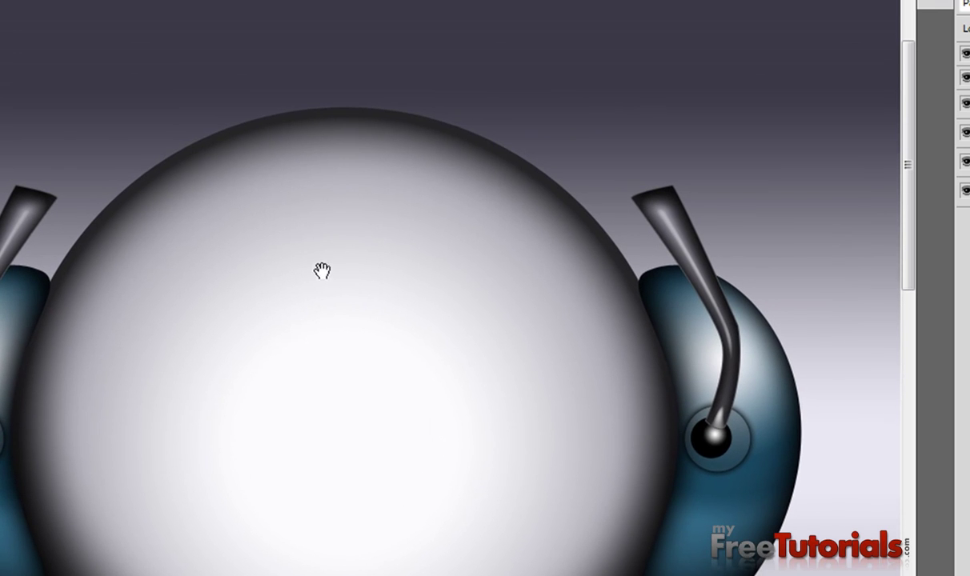
pyautogui.moveTo(321, 271); pyautogui.dragTo(331, 292)
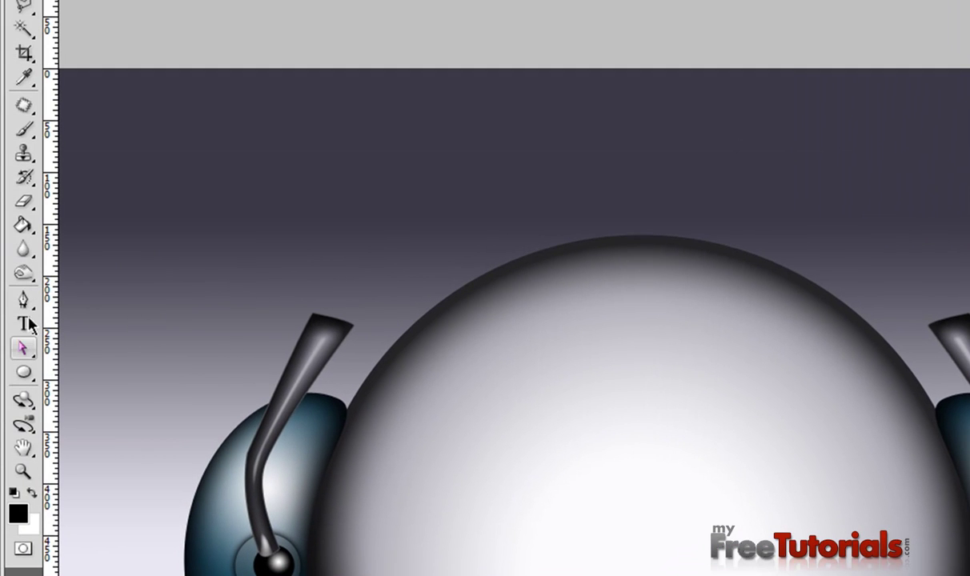
# Step: Draw the headband's curved outer arch over the sphere, ending in a lower-right corner point
pyautogui.click(22, 301)
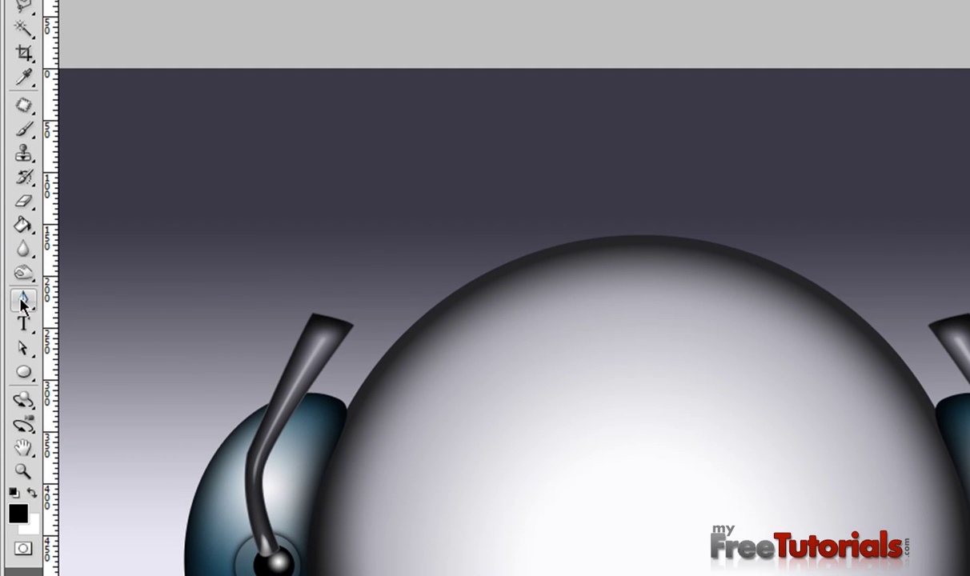
pyautogui.click(23, 301)
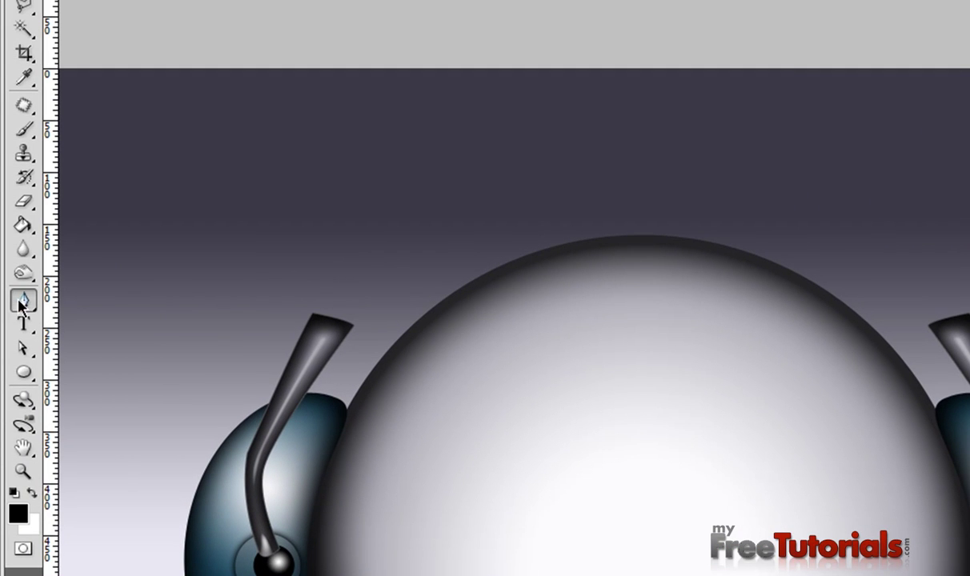
pyautogui.click(338, 274)
pyautogui.moveTo(953, 290); pyautogui.dragTo(608, 62)
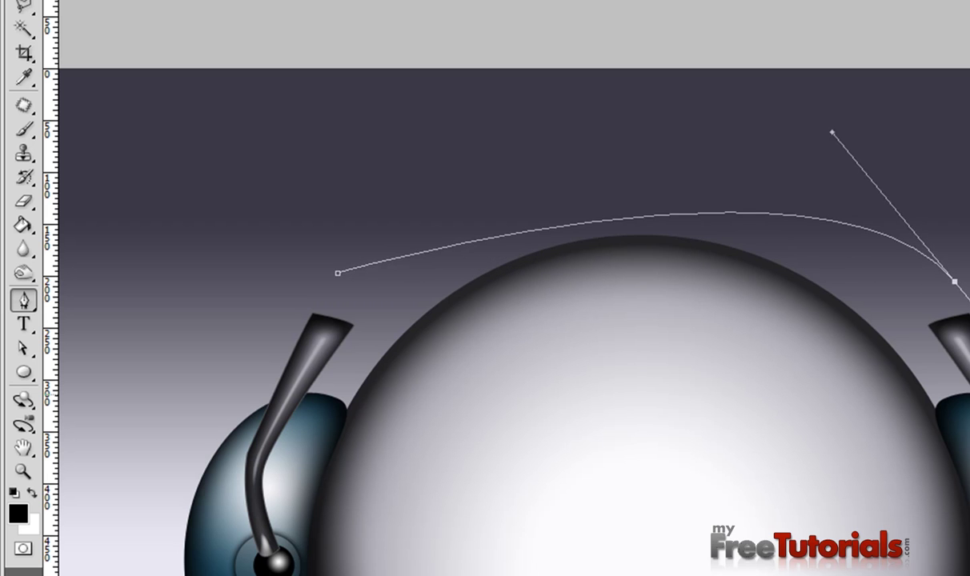
pyautogui.hscroll(2, 889, 404)
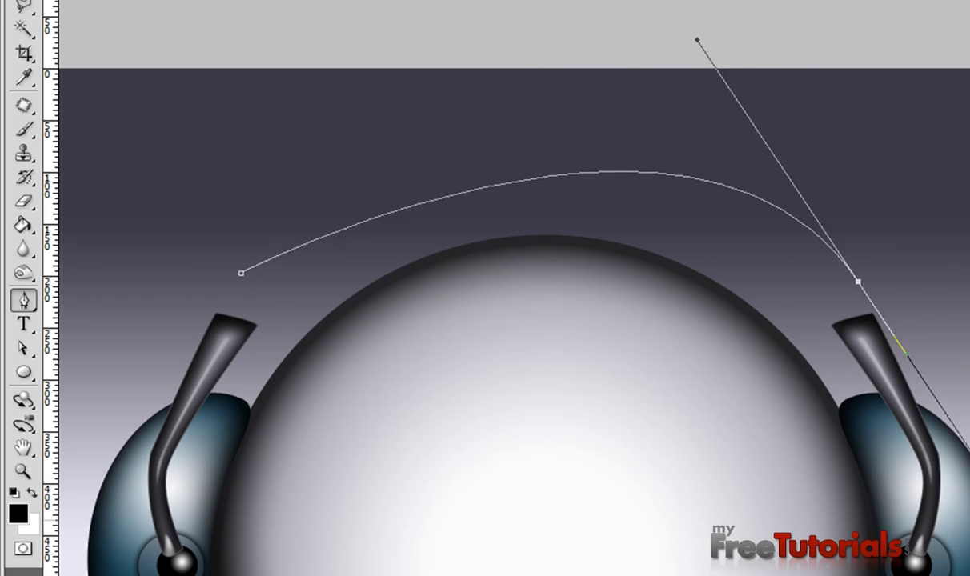
pyautogui.moveTo(928, 485)
pyautogui.mouseDown()
pyautogui.moveTo(969, 416)
pyautogui.moveTo(969, 466)
pyautogui.mouseUp()
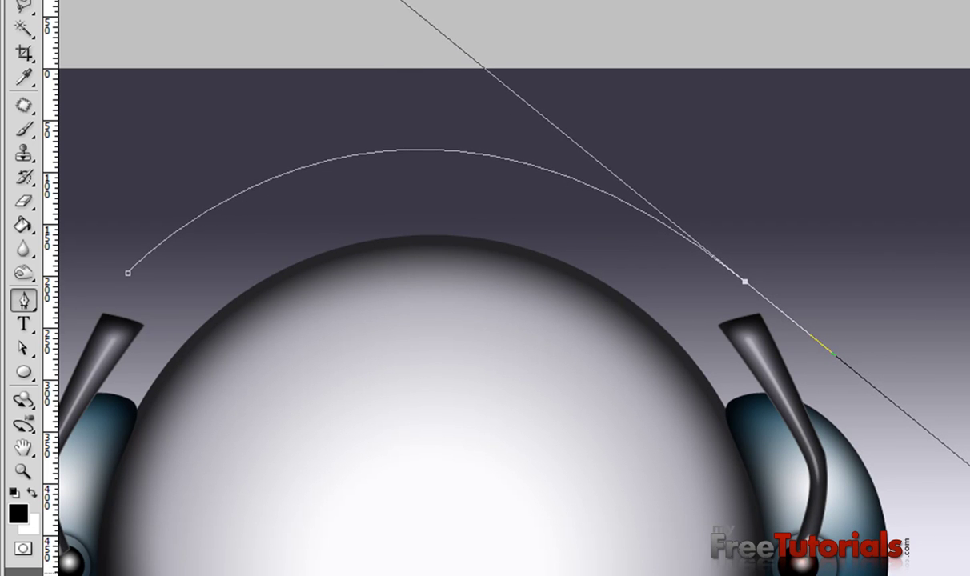
pyautogui.moveTo(969, 466); pyautogui.dragTo(968, 490)
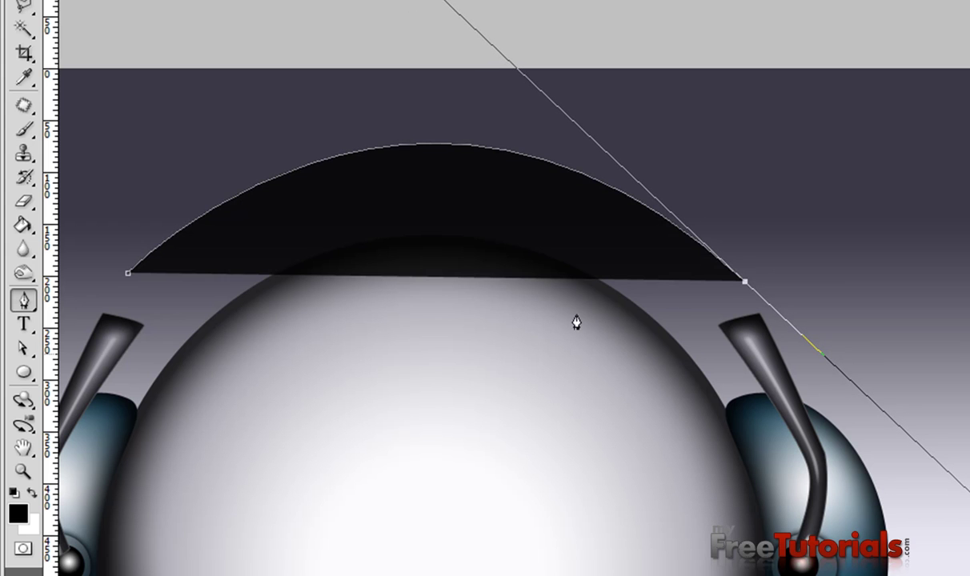
pyautogui.keyDown('alt'); pyautogui.click(744, 283); pyautogui.keyUp('alt')
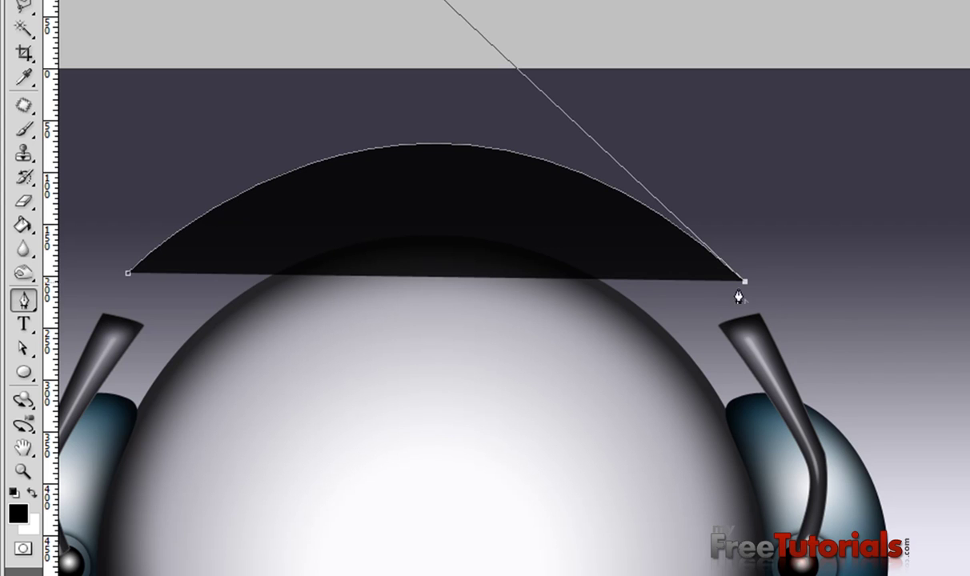
pyautogui.click(681, 299)
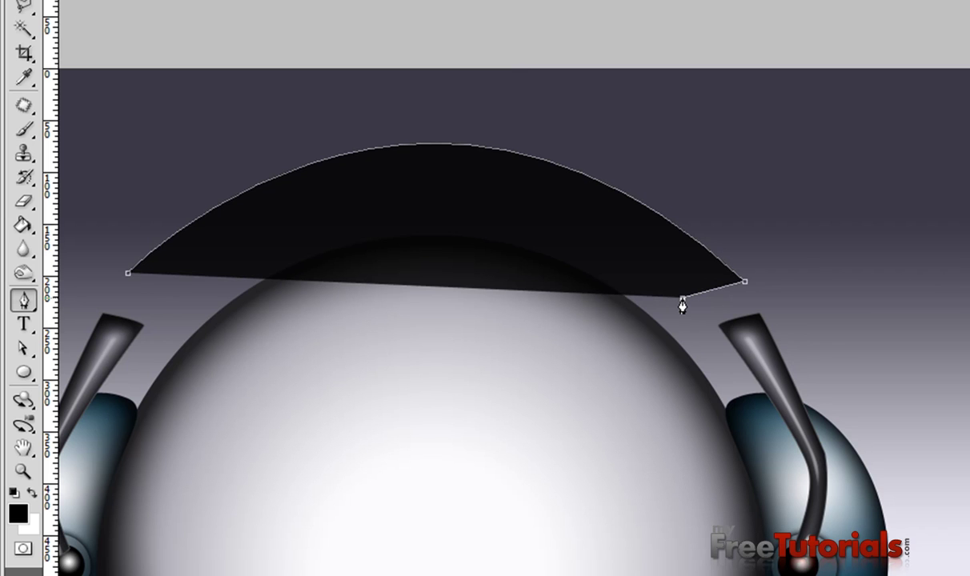
# Step: Draw the headband's curved inner edge and close the path into an arched strip
pyautogui.click(181, 295)
pyautogui.moveTo(181, 300)
pyautogui.mouseDown()
pyautogui.moveTo(59, 435)
pyautogui.moveTo(110, 502)
pyautogui.mouseUp()
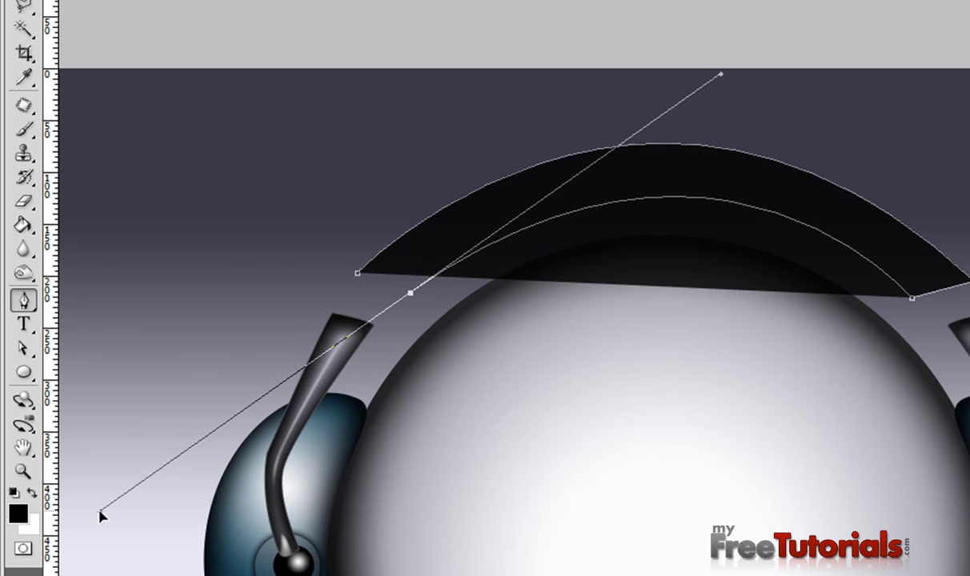
pyautogui.moveTo(109, 502)
pyautogui.mouseDown()
pyautogui.moveTo(113, 512)
pyautogui.moveTo(101, 509)
pyautogui.mouseUp()
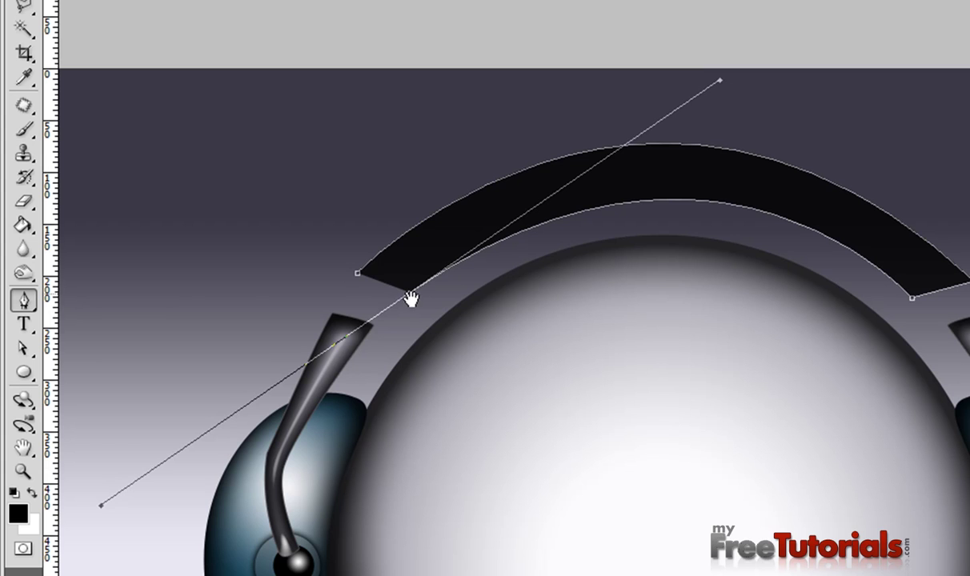
pyautogui.keyDown('alt'); pyautogui.click(411, 295); pyautogui.keyUp('alt')
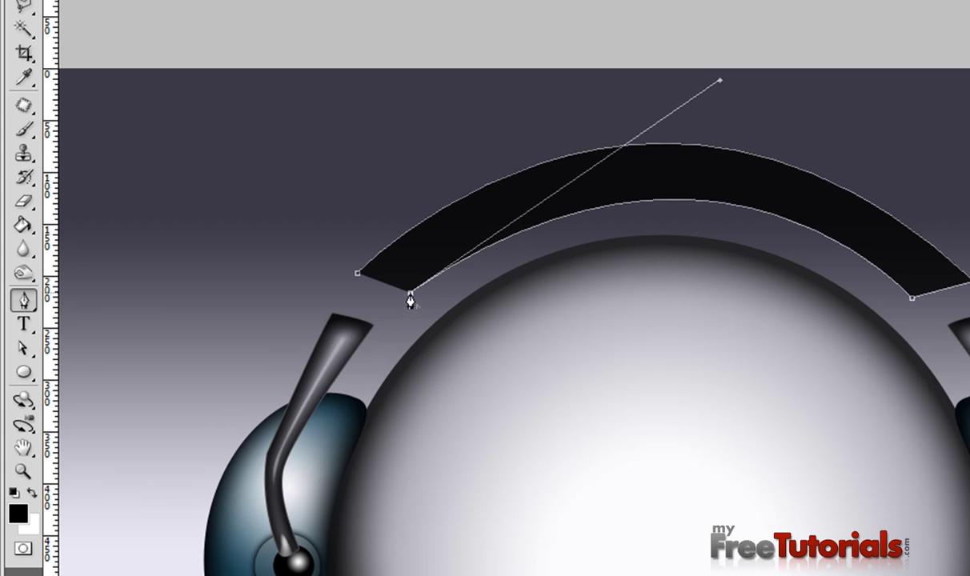
pyautogui.click(358, 274)
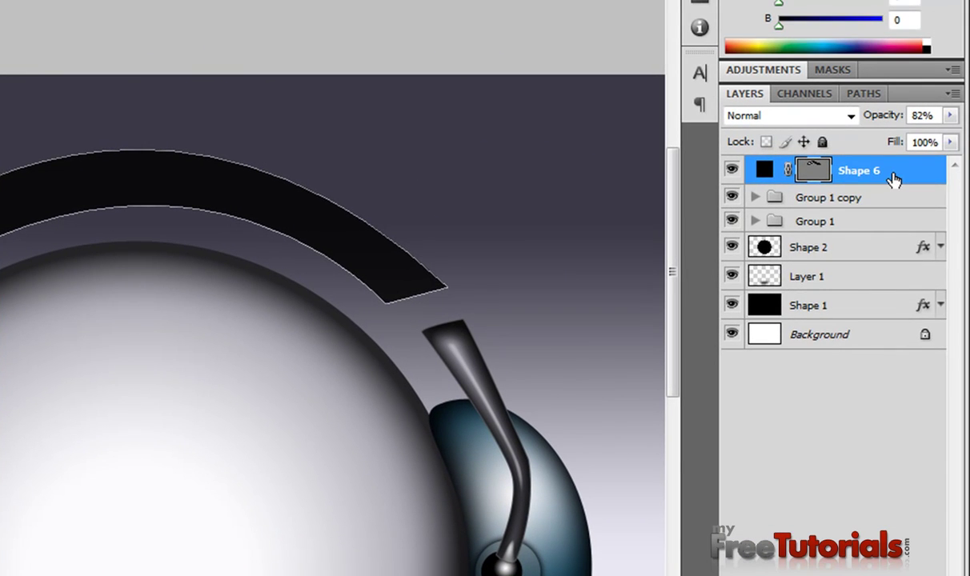
# Step: Raise the Shape 6 headband layer to 100% opacity and open its Blending Options
pyautogui.rightClick(890, 177)
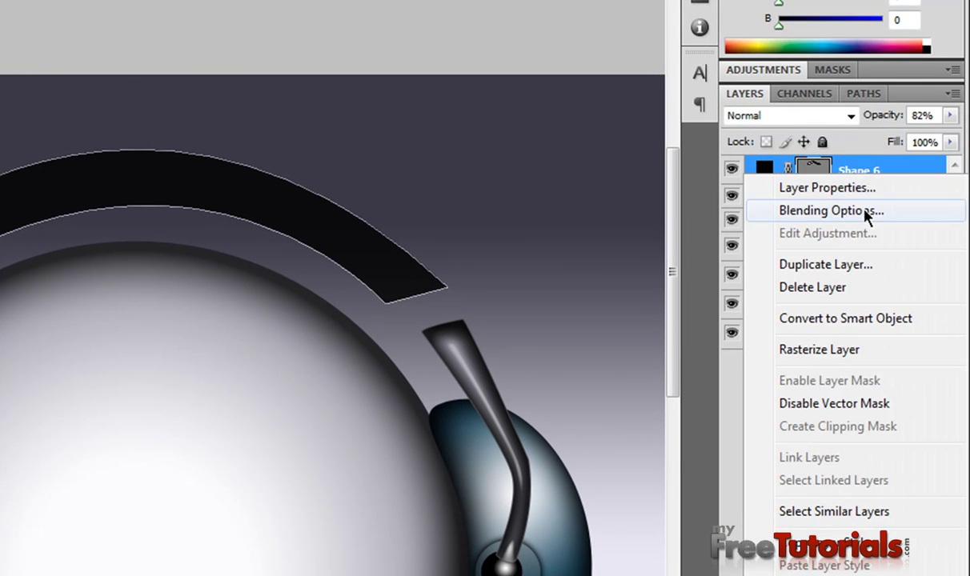
pyautogui.click(893, 118)
pyautogui.moveTo(887, 117); pyautogui.dragTo(926, 117)
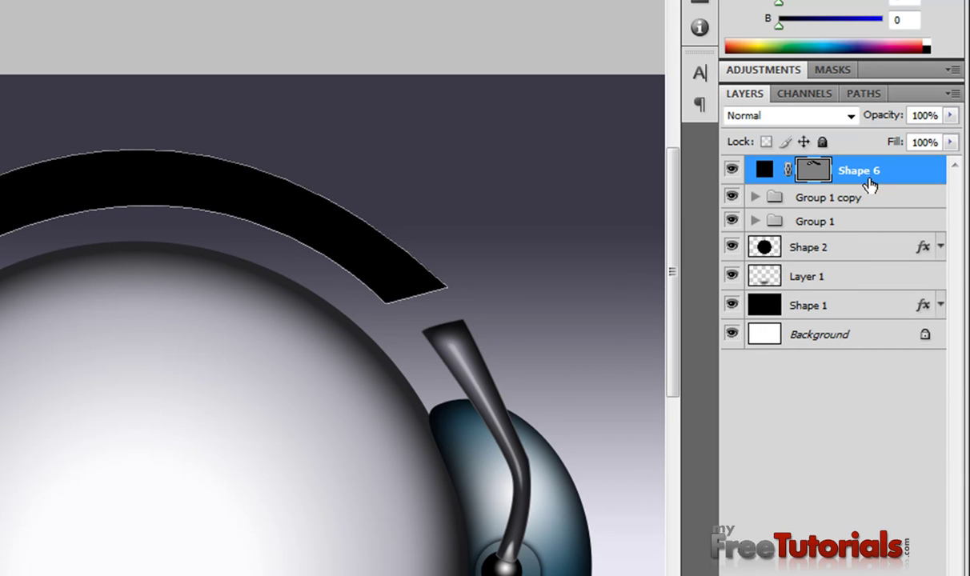
pyautogui.rightClick(866, 179)
pyautogui.click(859, 210)
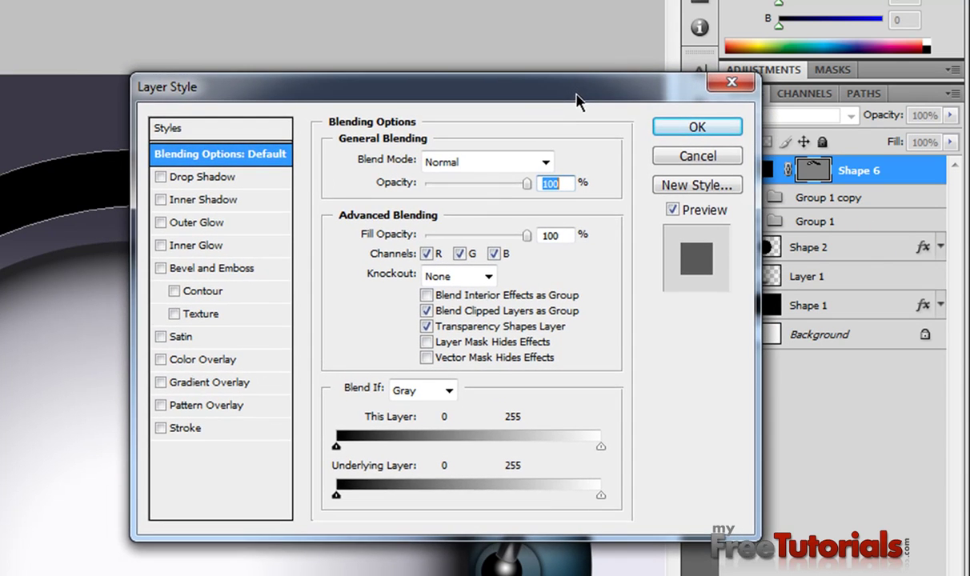
# Step: Enable Bevel and Emboss on the headband with a depth of 211%
pyautogui.click(173, 272)
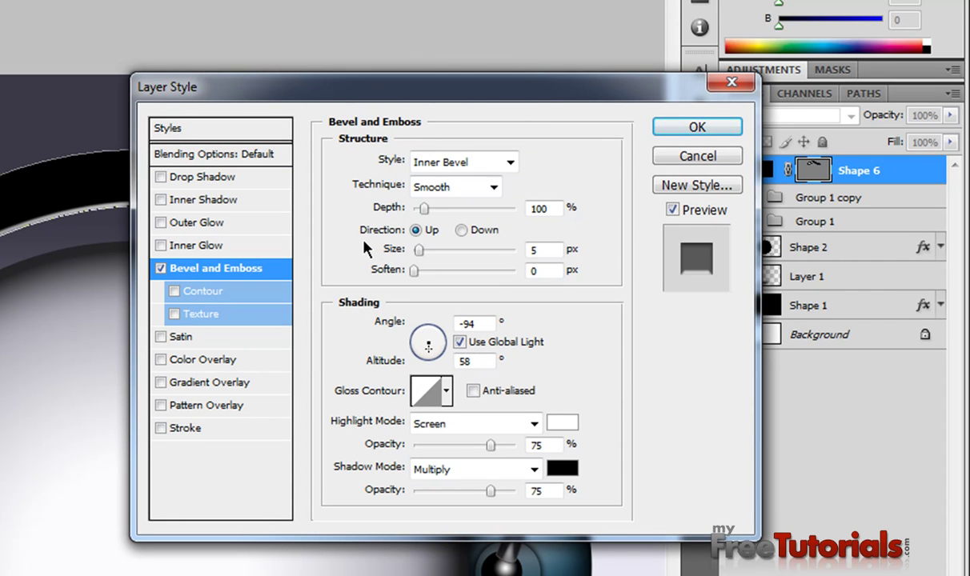
pyautogui.click(544, 208)
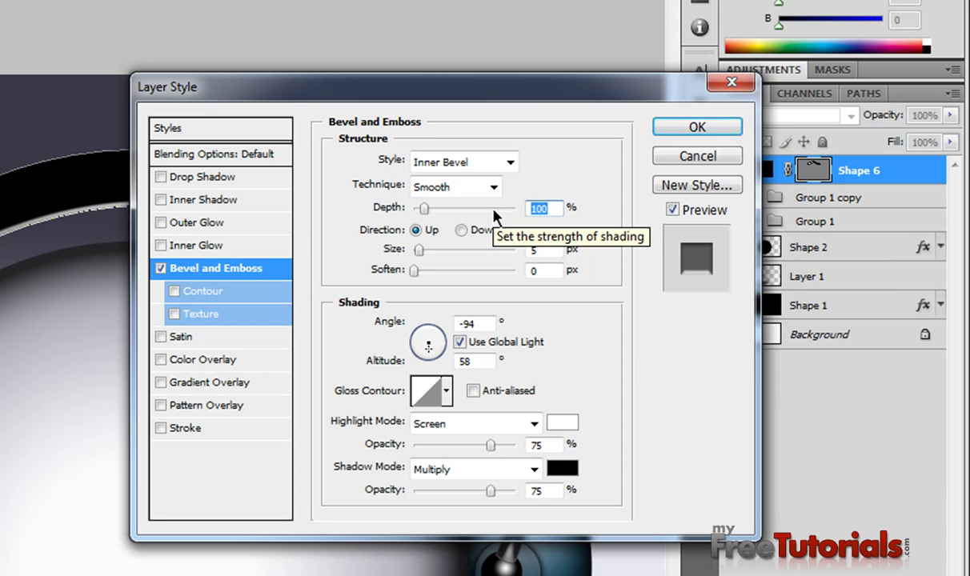
pyautogui.write('201')
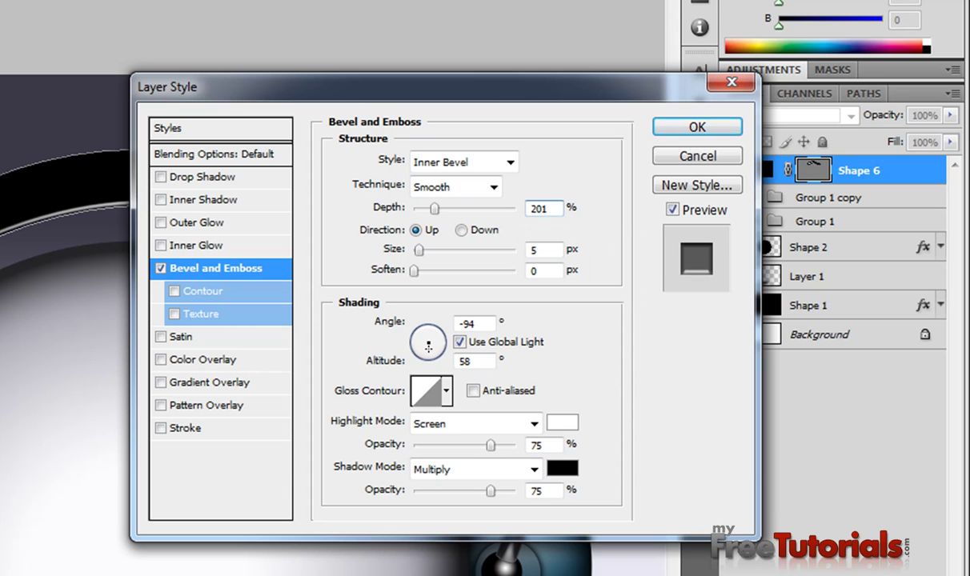
pyautogui.doubleClick(539, 208)
pyautogui.press('Right')
pyautogui.press('BackSpace')
pyautogui.press('BackSpace')
pyautogui.write('1')
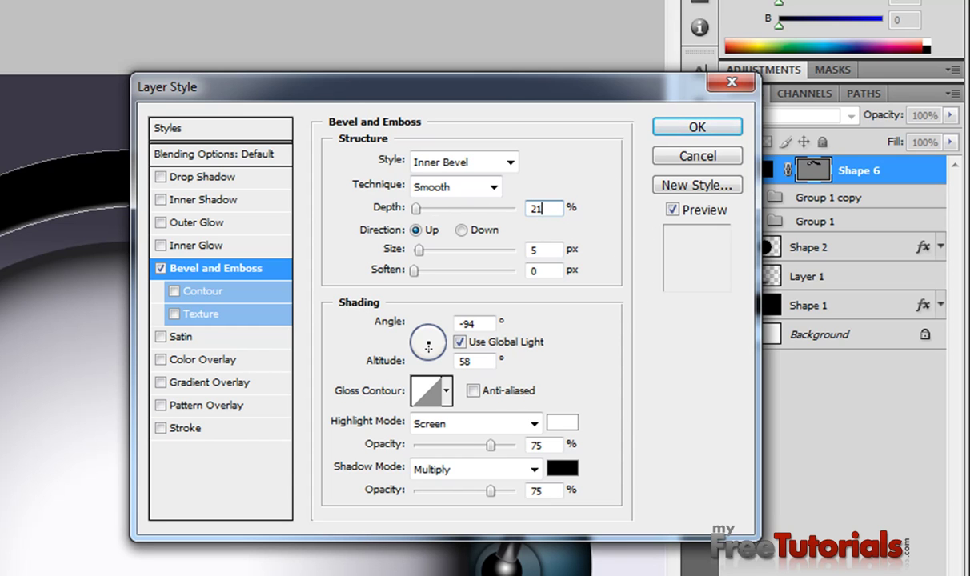
pyautogui.write('1')
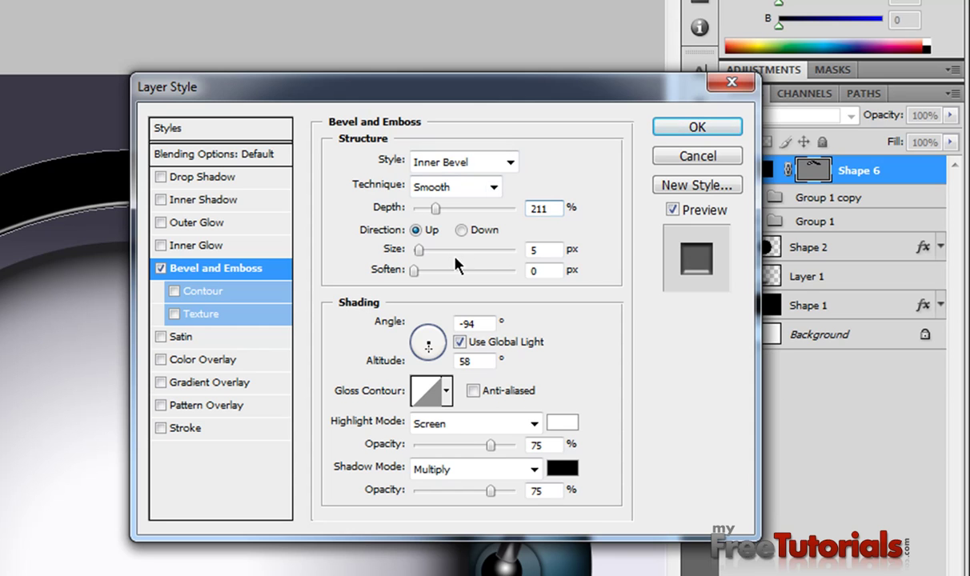
# Step: Set bevel size 27 px, soften 4 px, and highlight and shadow opacity to 100%
pyautogui.doubleClick(535, 249)
pyautogui.write('27')
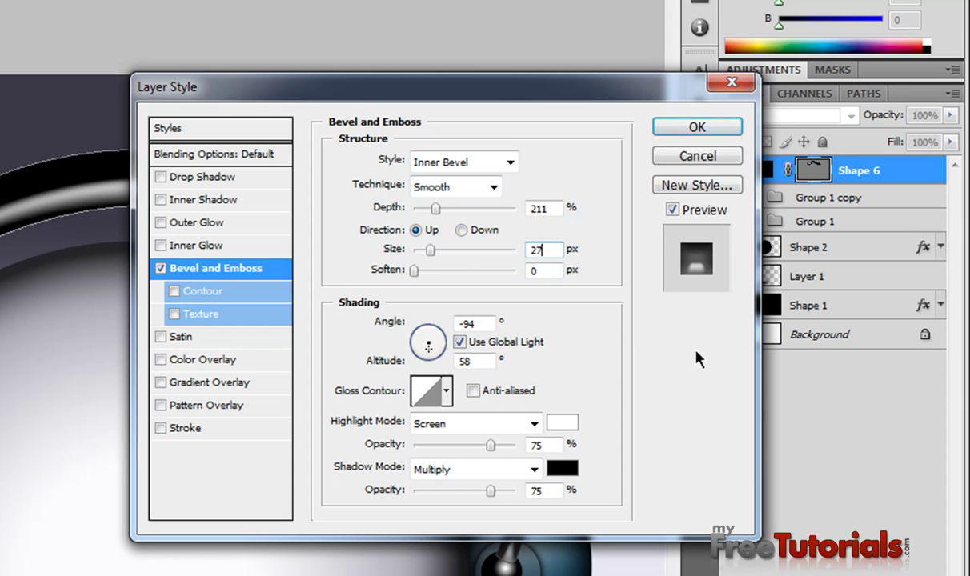
pyautogui.doubleClick(532, 269)
pyautogui.write('7')
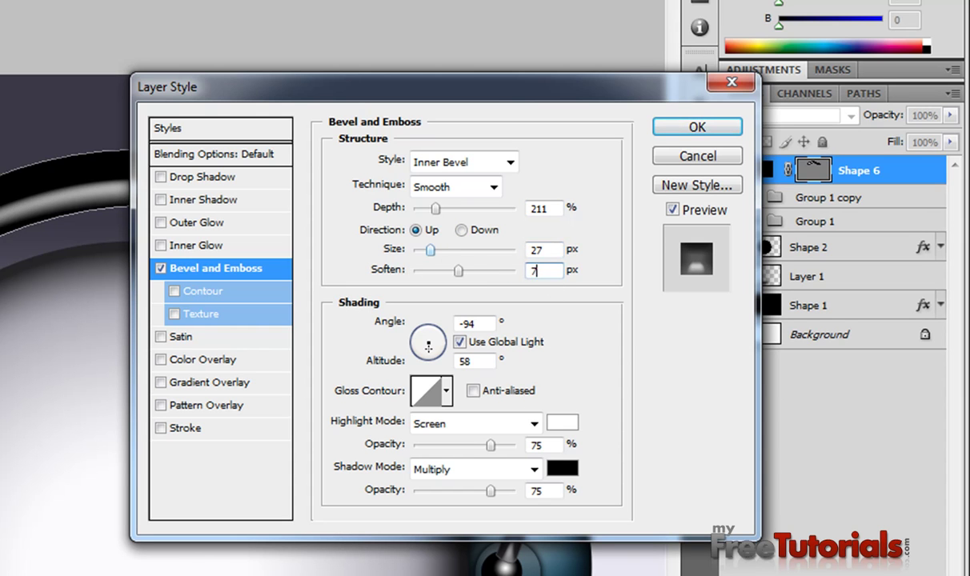
pyautogui.write('4')
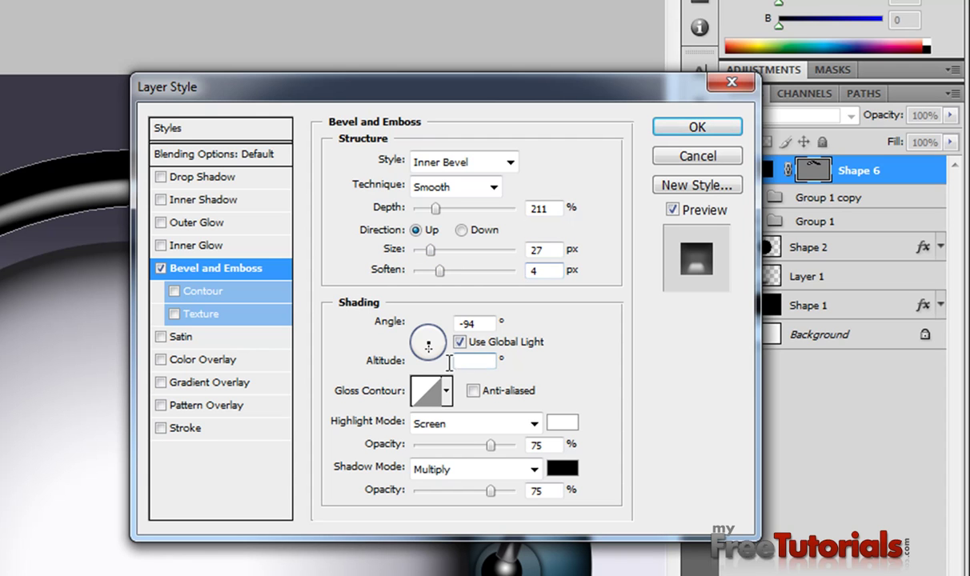
pyautogui.press('Tab')
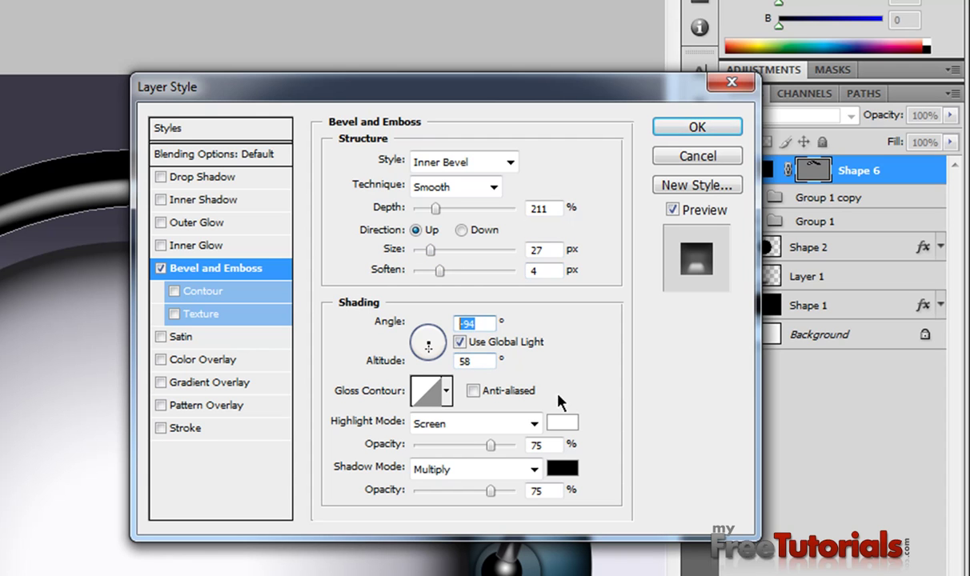
pyautogui.moveTo(491, 445); pyautogui.dragTo(516, 445)
pyautogui.moveTo(490, 492); pyautogui.dragTo(516, 493)
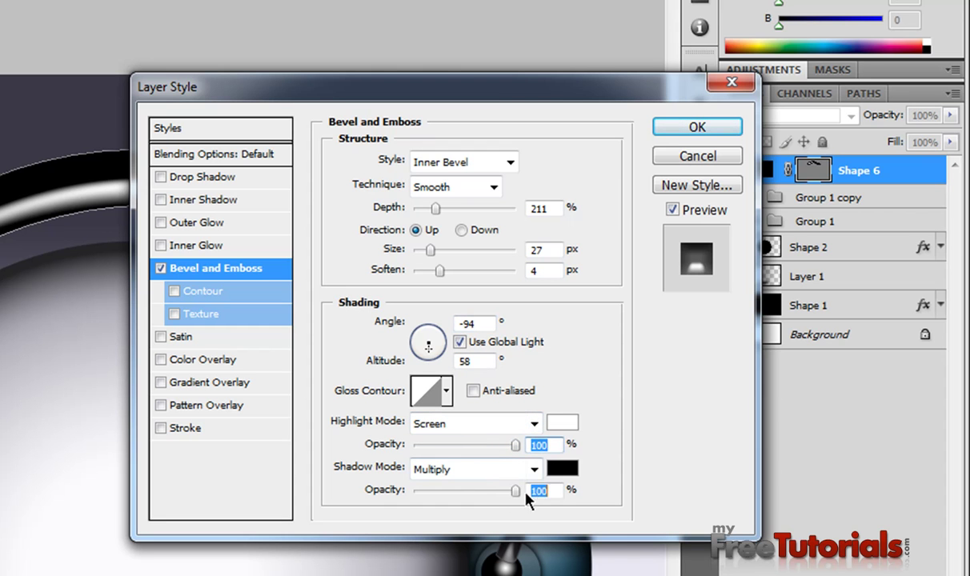
pyautogui.click(563, 422)
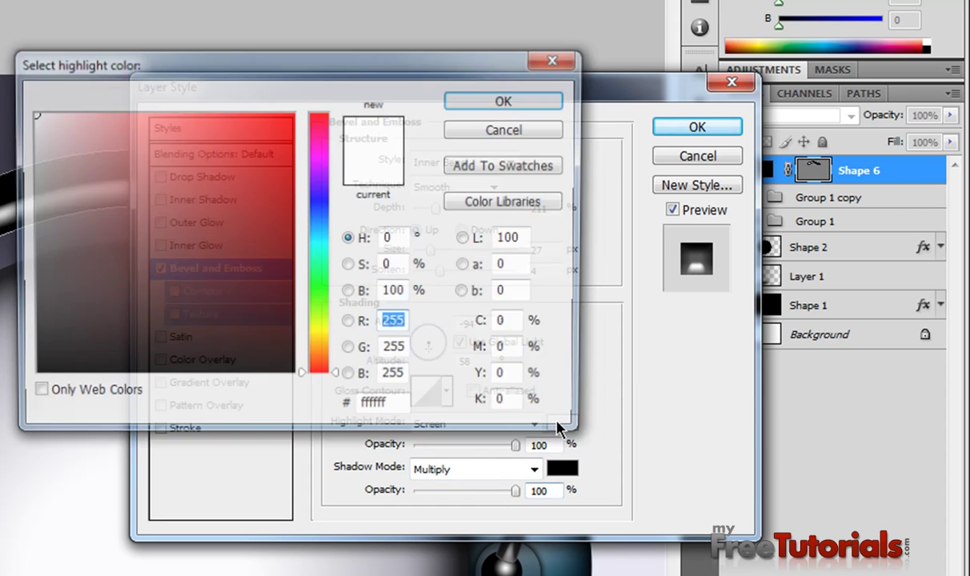
# Step: Enter hex e8dbf7 as the pale lavender bevel highlight colour
pyautogui.click(400, 407)
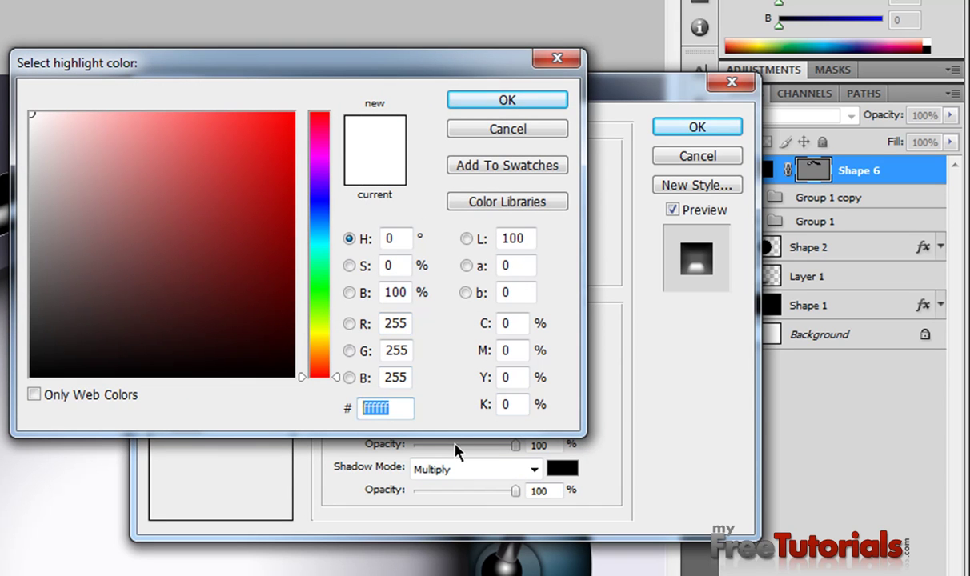
pyautogui.write('e8')
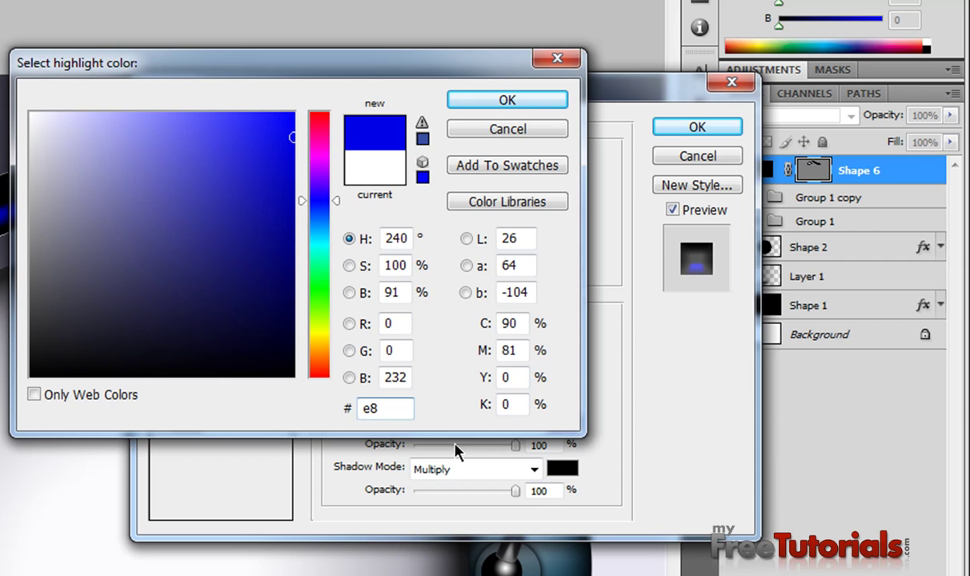
pyautogui.write('db')
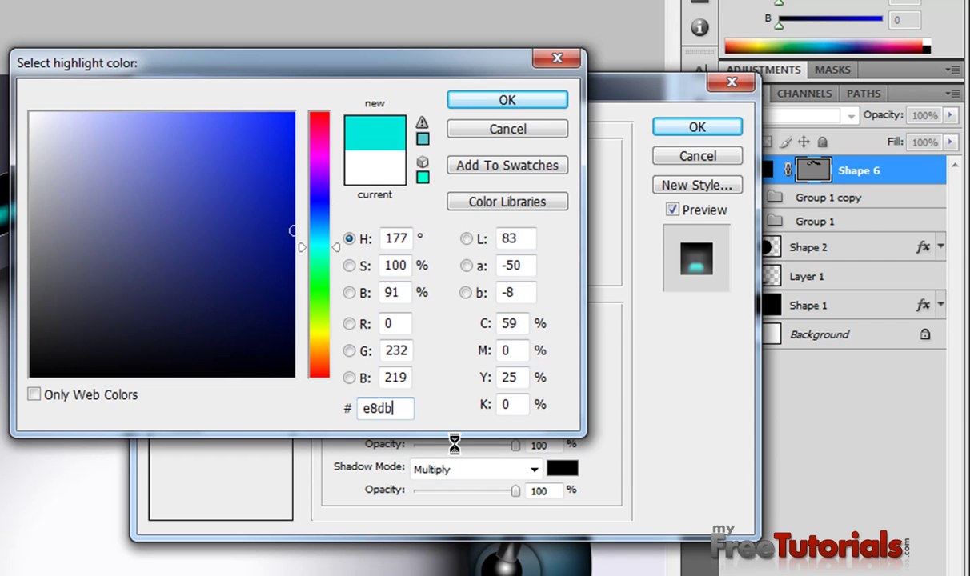
pyautogui.write('f7')
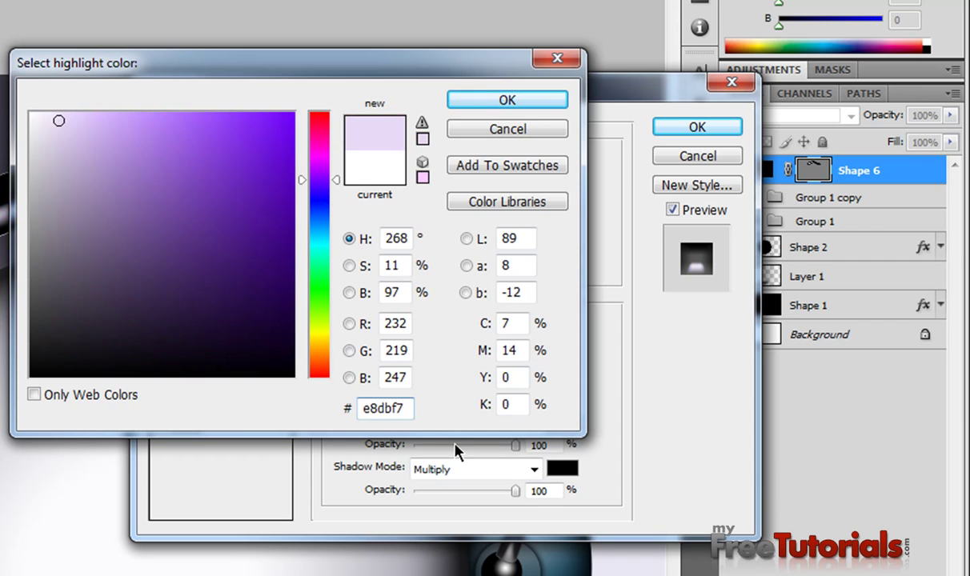
pyautogui.press('Return')
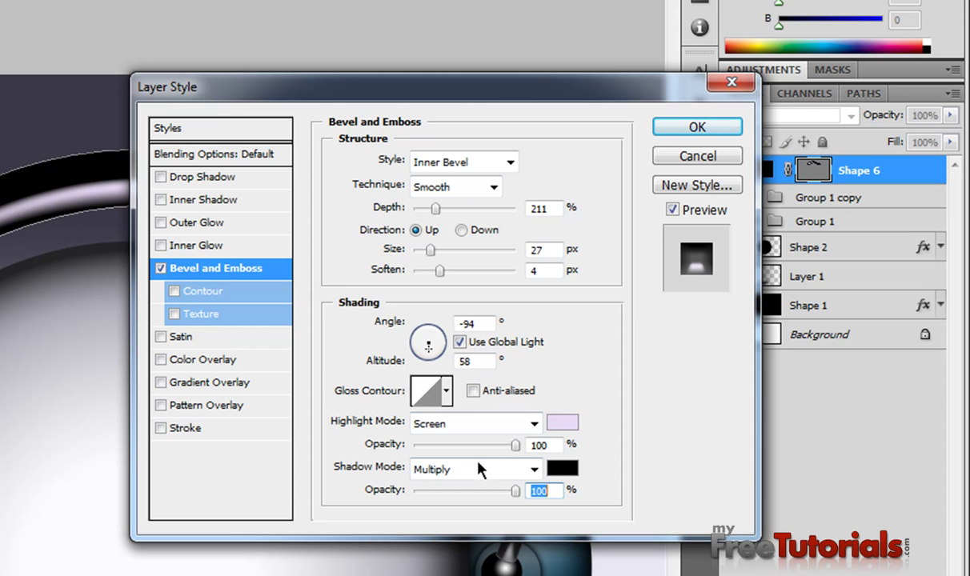
# Step: Enable Gradient Overlay at 150% scale and shift the gradient's black stop to 35%
pyautogui.click(190, 383)
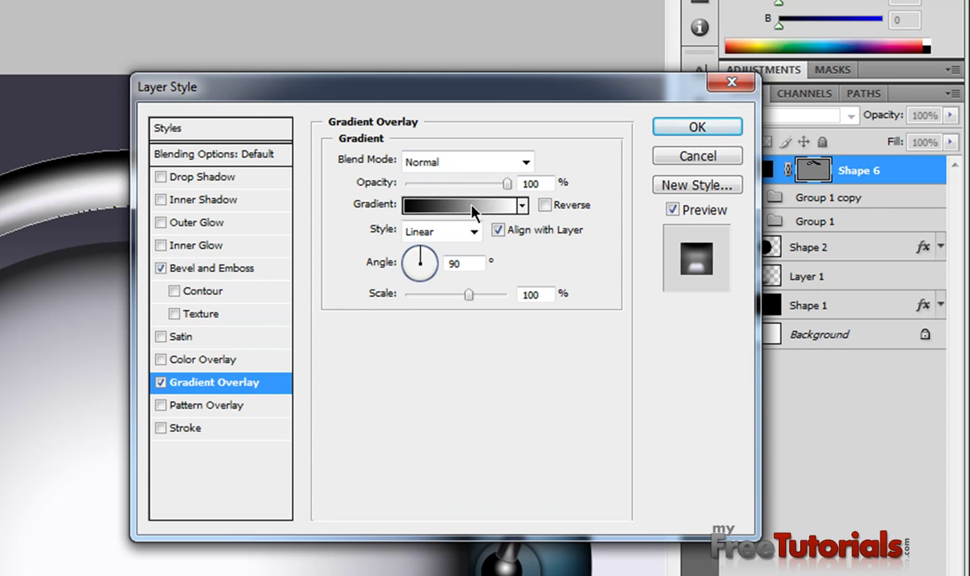
pyautogui.click(549, 296)
pyautogui.moveTo(469, 295); pyautogui.dragTo(565, 299)
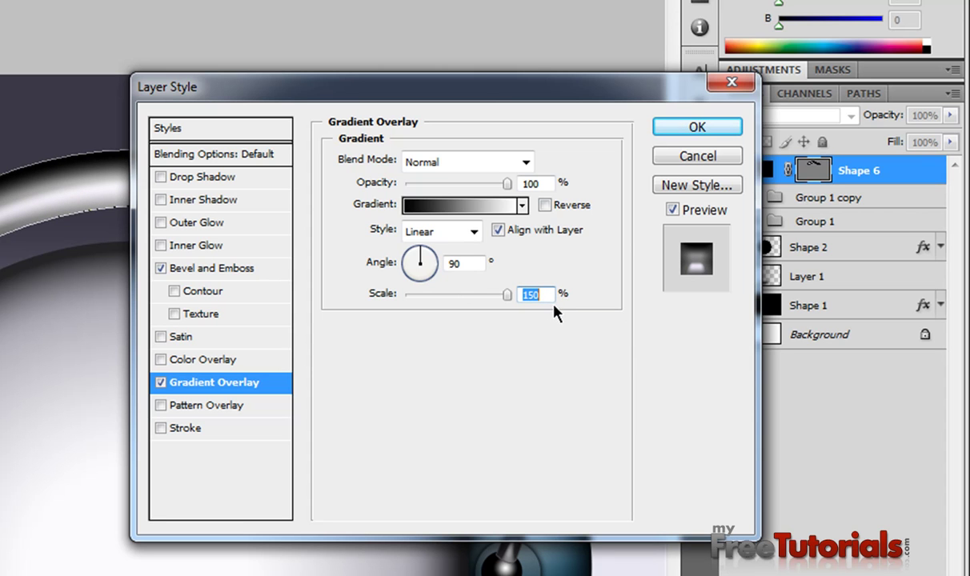
pyautogui.click(422, 205)
pyautogui.moveTo(252, 419); pyautogui.dragTo(366, 422)
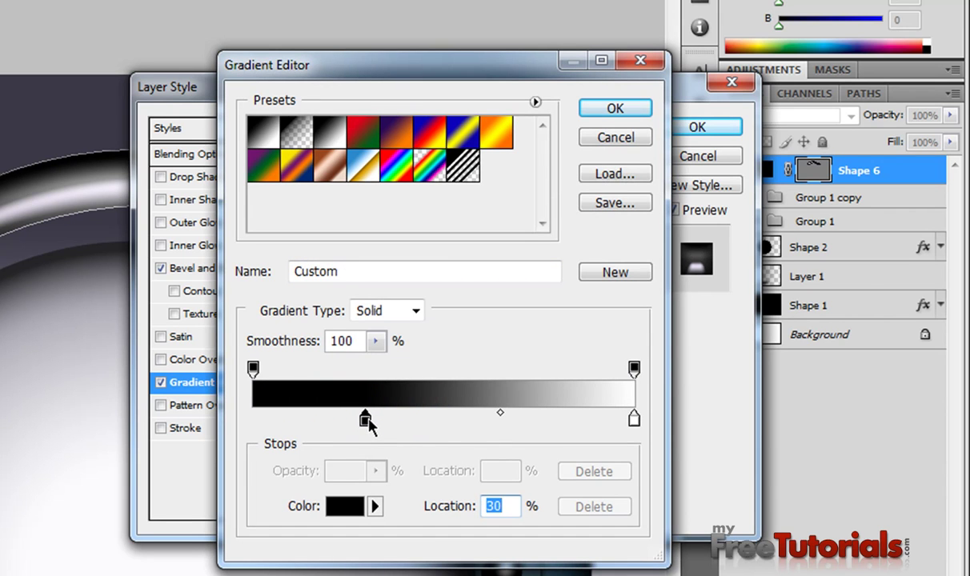
pyautogui.moveTo(368, 420); pyautogui.dragTo(387, 424)
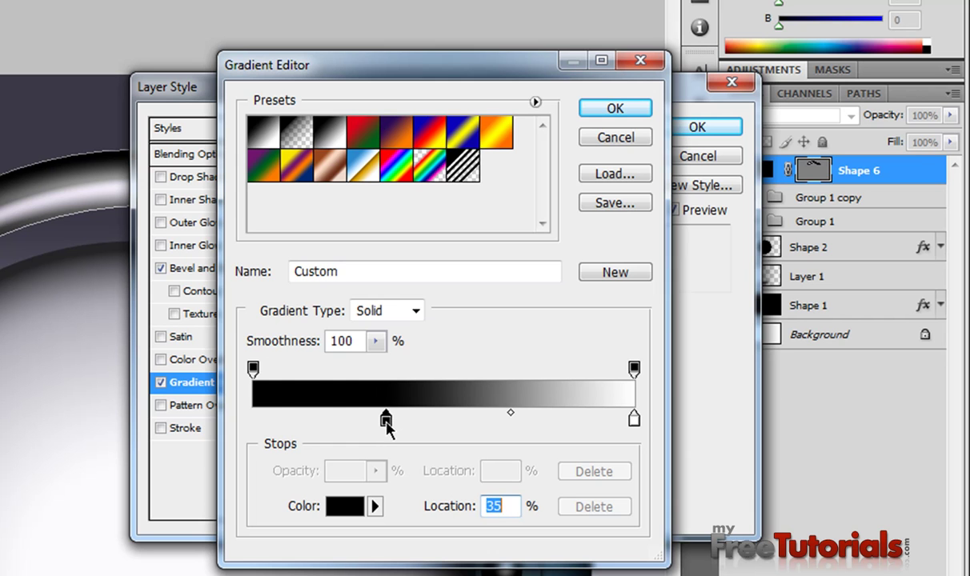
pyautogui.click(617, 110)
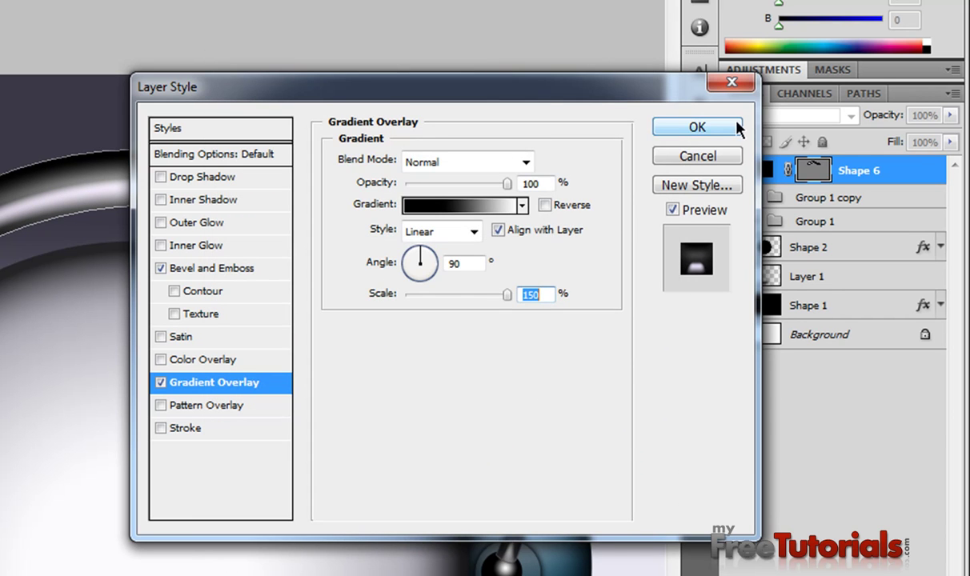
# Step: Apply the layer style, collapse the headband's effects, zoom out, and nudge the headband right
pyautogui.click(682, 130)
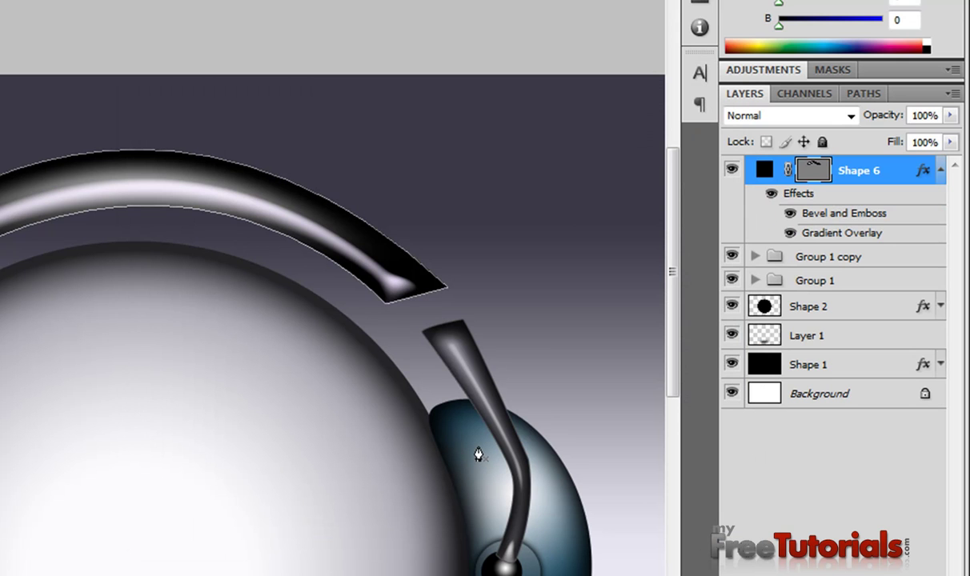
pyautogui.click(941, 170)
pyautogui.click(900, 199)
pyautogui.click(884, 178)
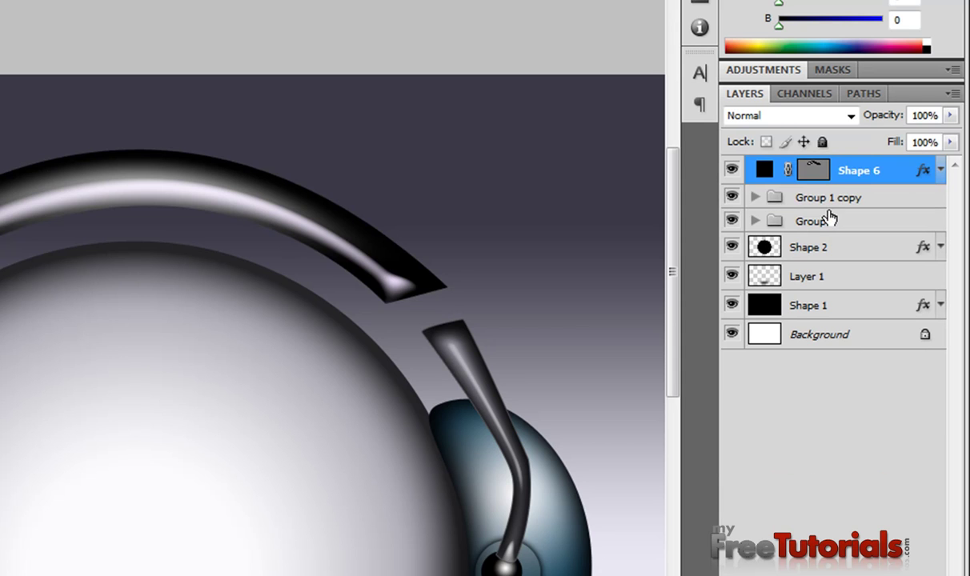
pyautogui.hotkey('ctrl', '-')
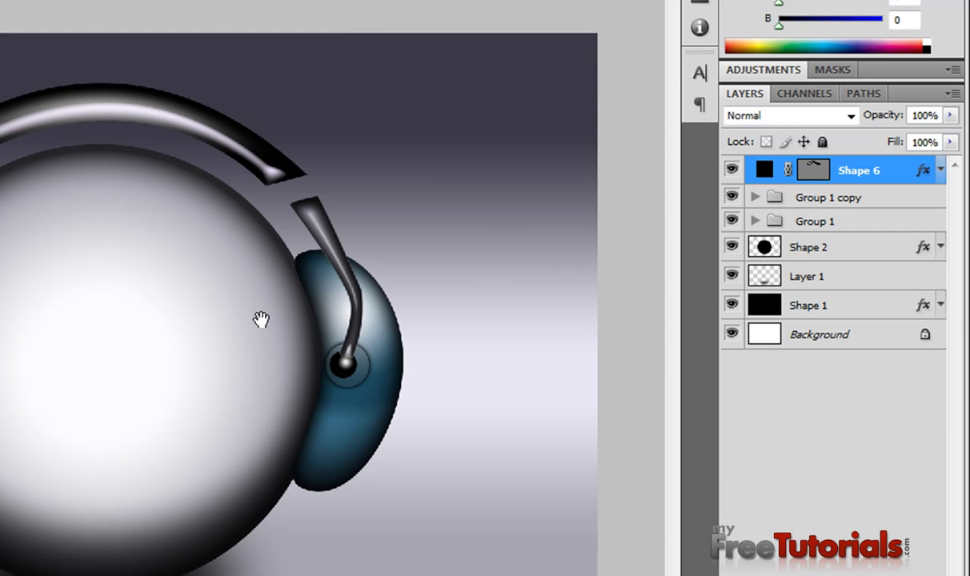
pyautogui.press('p')
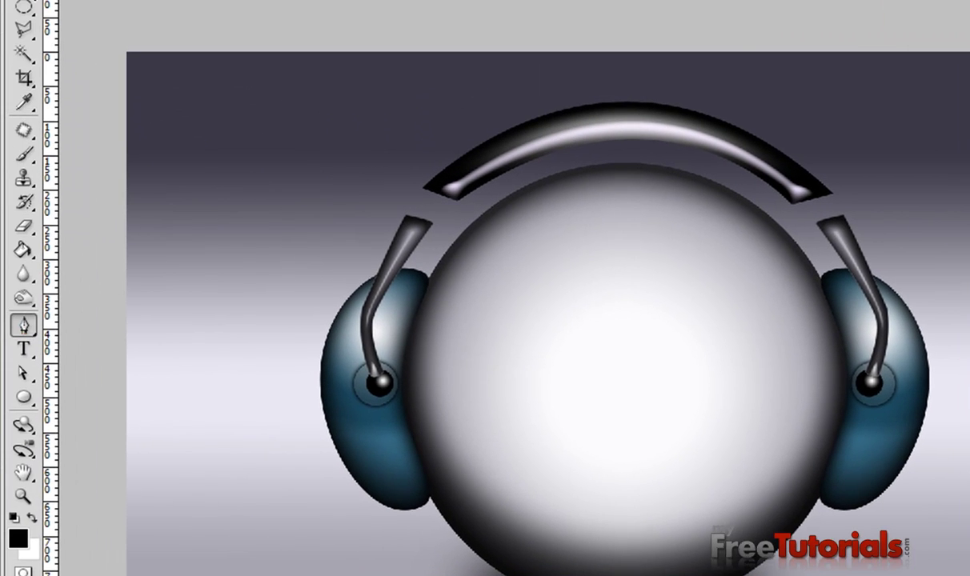
pyautogui.press('v')
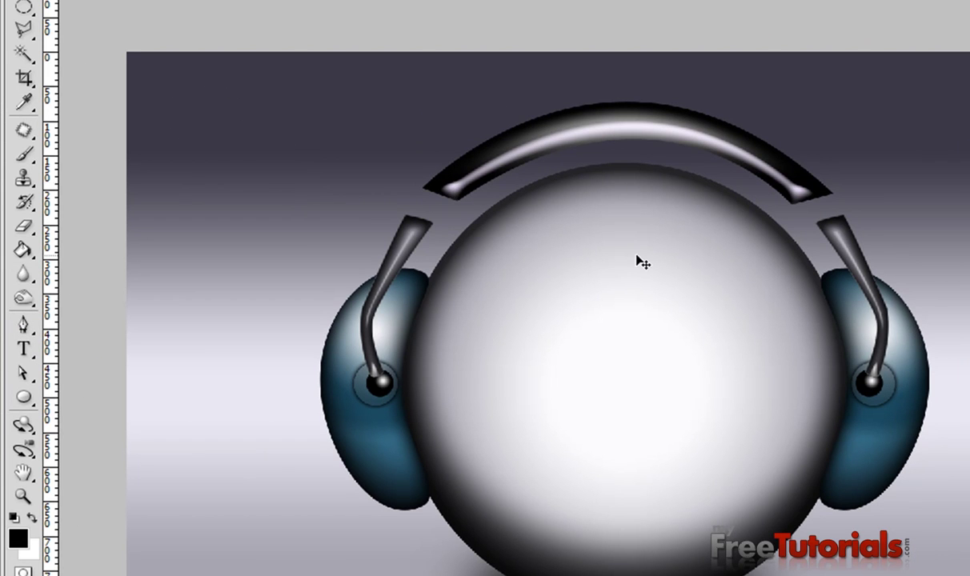
pyautogui.press('Right')
# Step: Select the headband's left-end anchor points and shift them slightly down and left
pyautogui.click(23, 398)
pyautogui.click(23, 374)
pyautogui.moveTo(410, 160); pyautogui.dragTo(504, 240)
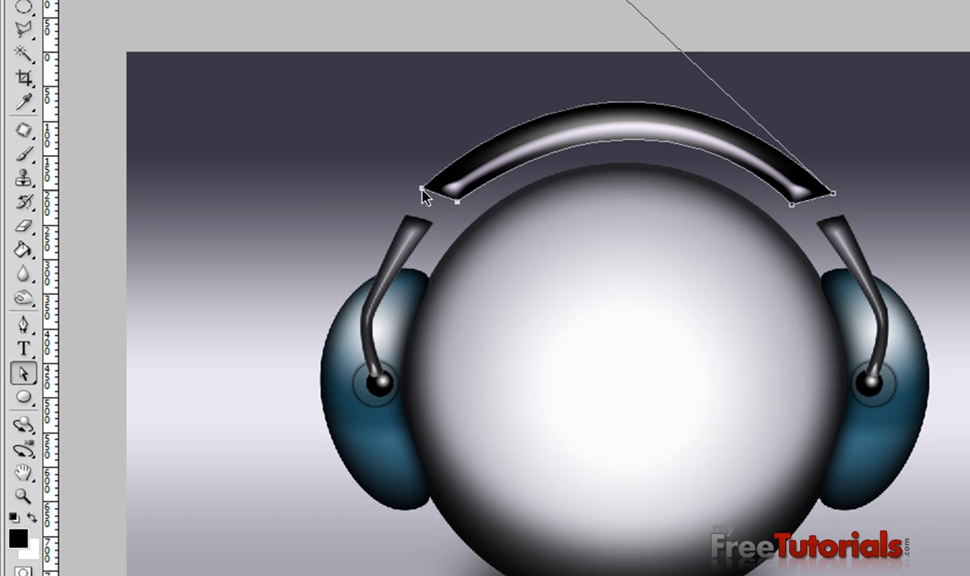
pyautogui.moveTo(424, 196); pyautogui.dragTo(419, 199)
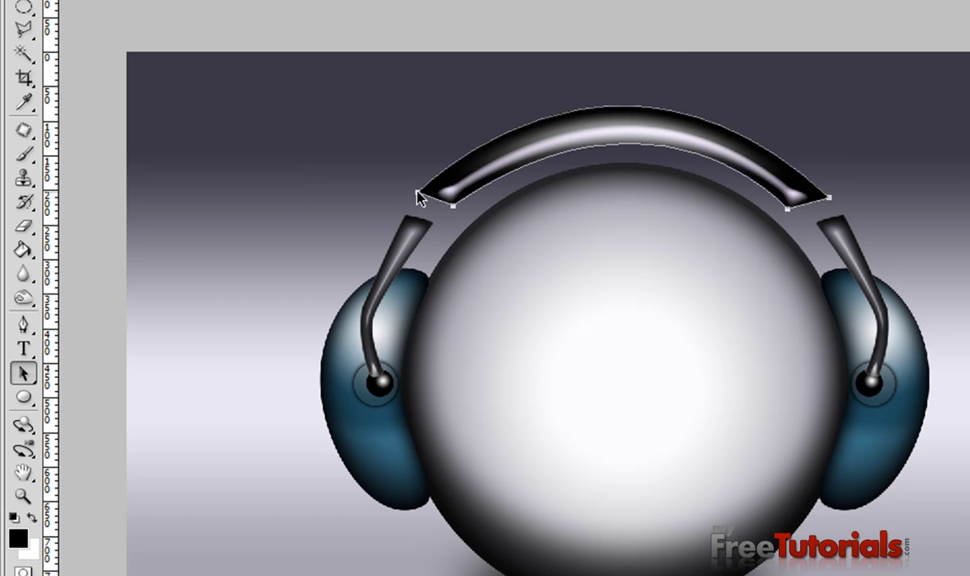
pyautogui.moveTo(417, 195); pyautogui.dragTo(423, 195)
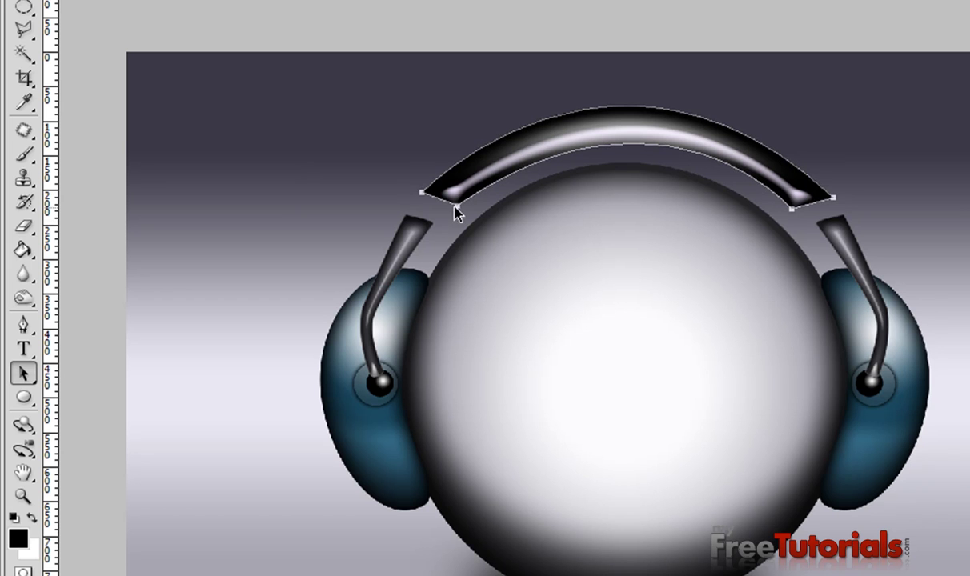
pyautogui.moveTo(454, 208)
pyautogui.mouseDown()
pyautogui.moveTo(433, 196)
pyautogui.moveTo(458, 215)
pyautogui.mouseUp()
pyautogui.hotkey('ctrl', 'z')
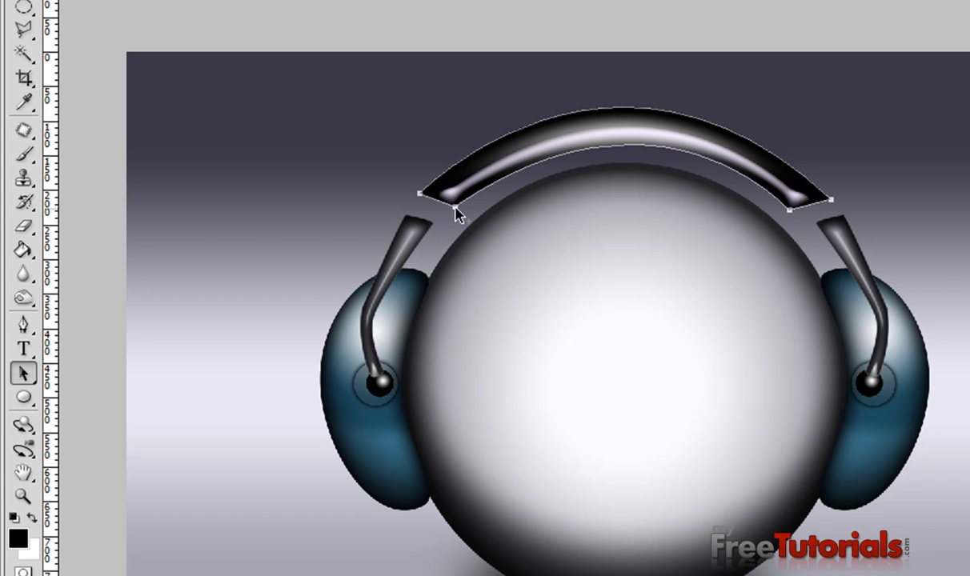
# Step: Adjust the headband's lower-left anchor and curve handles to refine its top and inner arcs
pyautogui.click(454, 210)
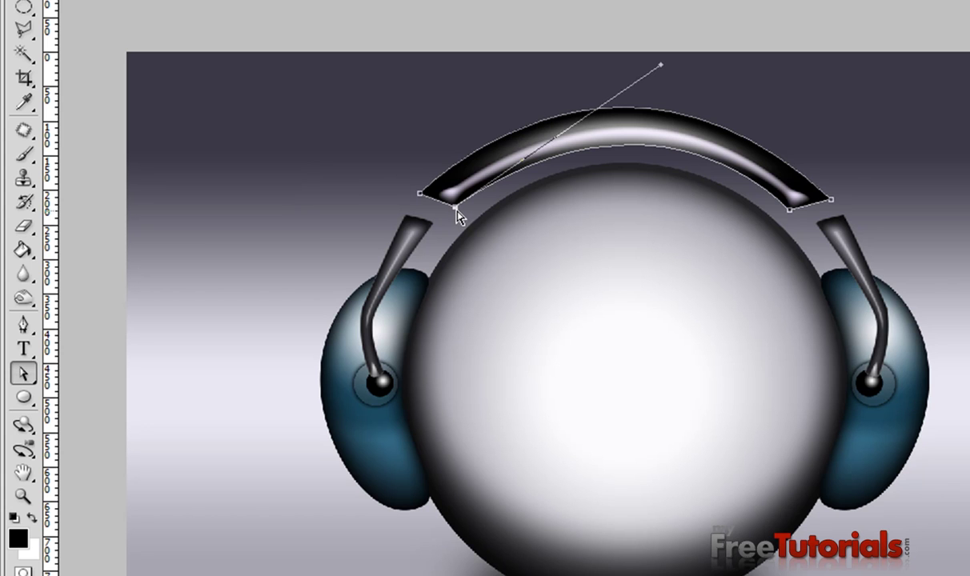
pyautogui.moveTo(452, 217); pyautogui.dragTo(451, 218)
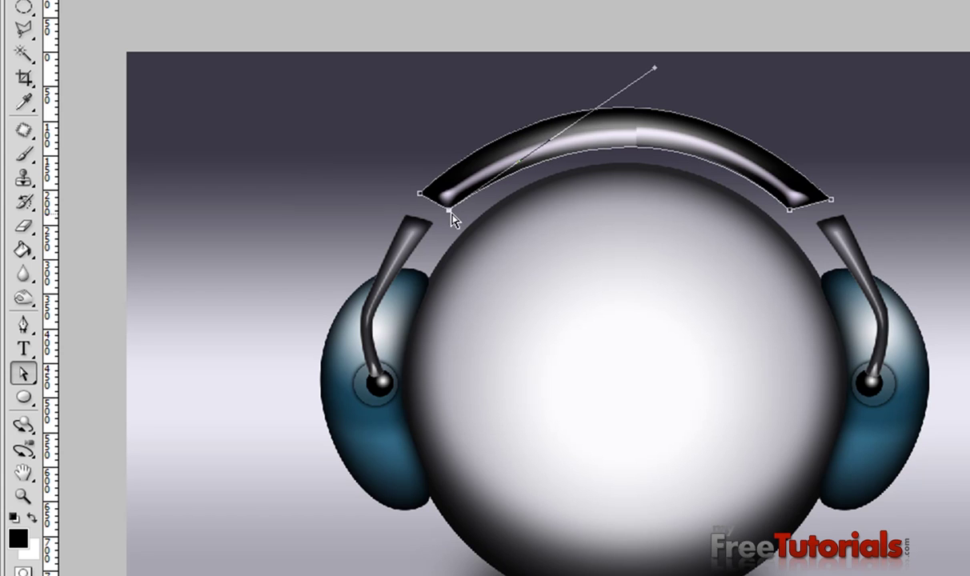
pyautogui.click(417, 198)
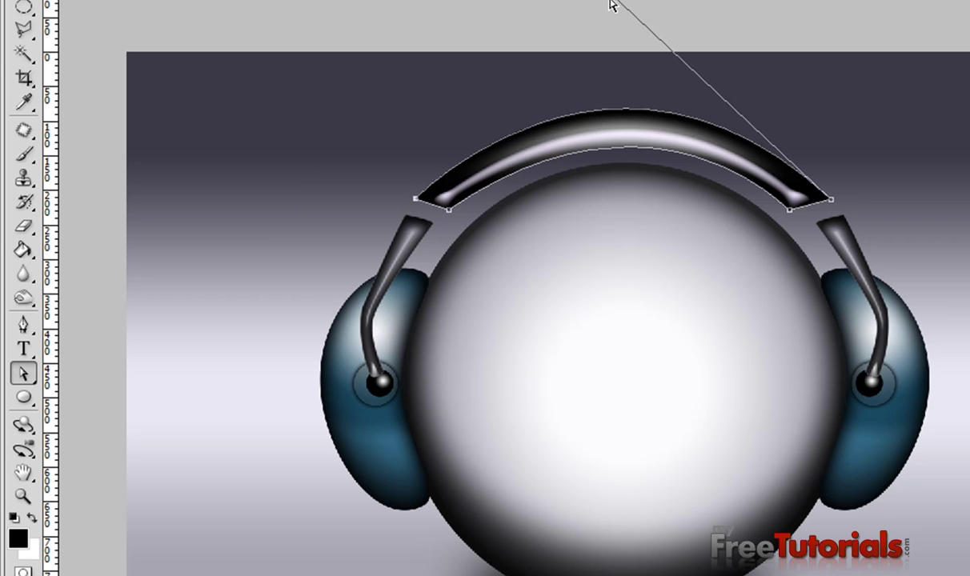
pyautogui.moveTo(614, 3); pyautogui.dragTo(610, 0)
pyautogui.moveTo(610, 2); pyautogui.dragTo(615, 1)
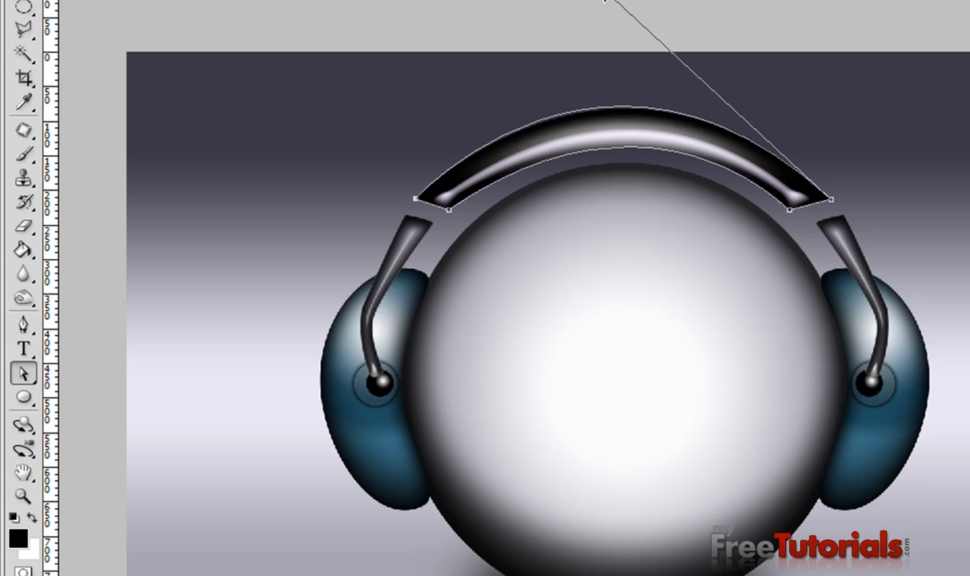
pyautogui.click(449, 211)
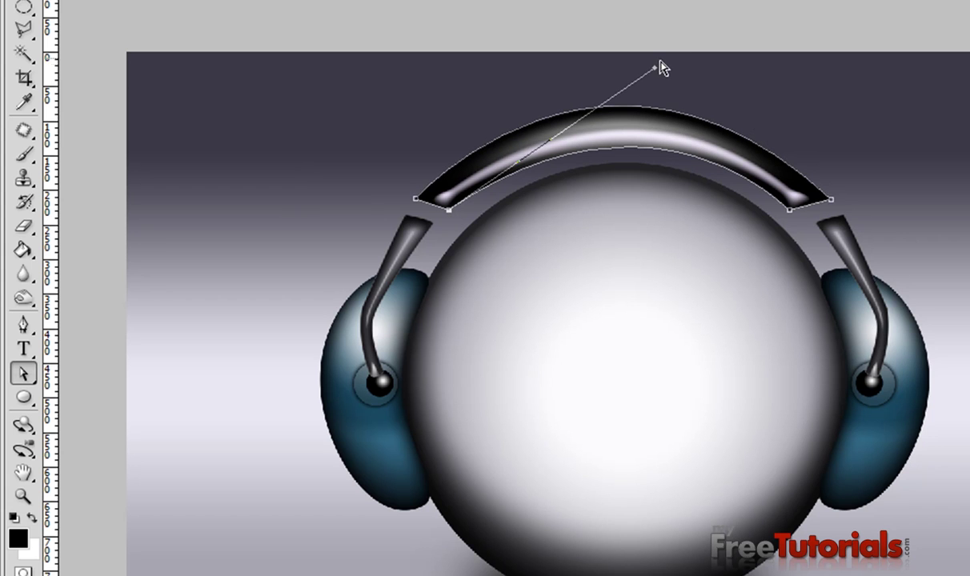
pyautogui.moveTo(654, 68); pyautogui.dragTo(655, 60)
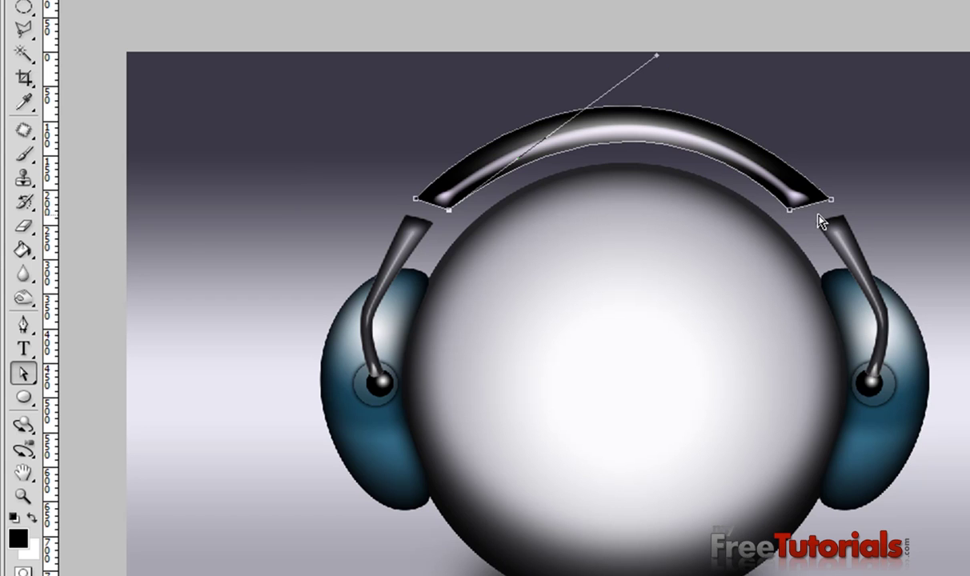
# Step: Deselect the path and nudge the whole headband up two pixels
pyautogui.click(790, 210)
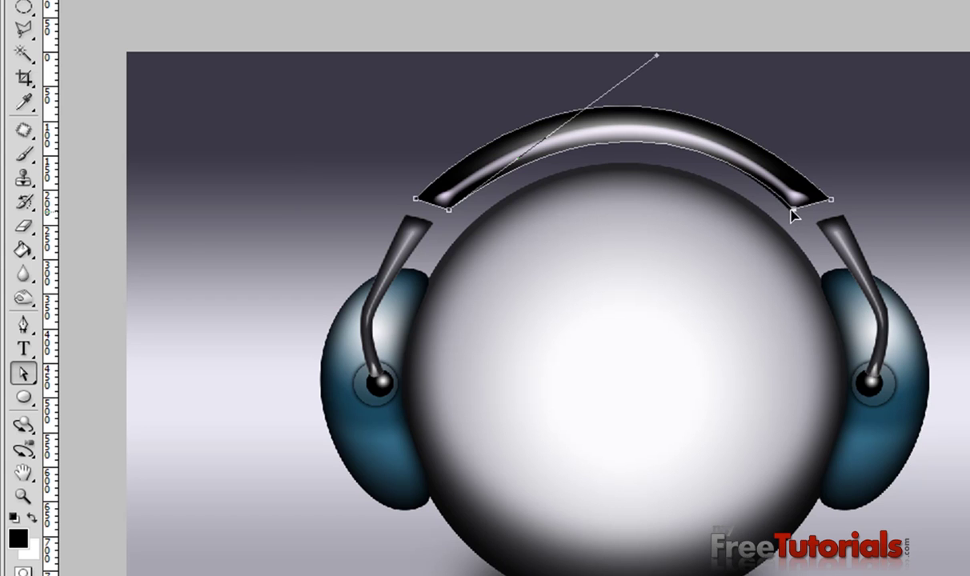
pyautogui.click(863, 254)
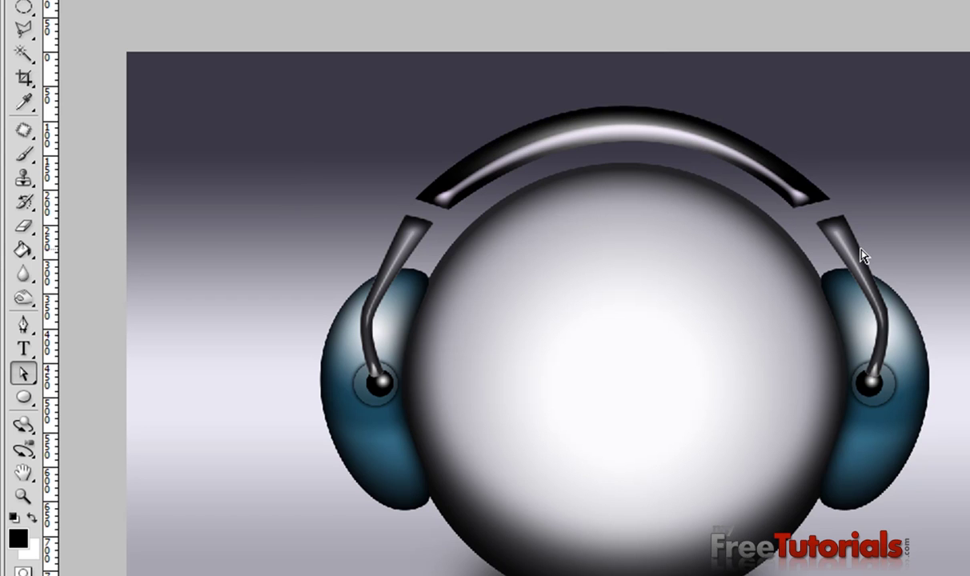
pyautogui.press('v')
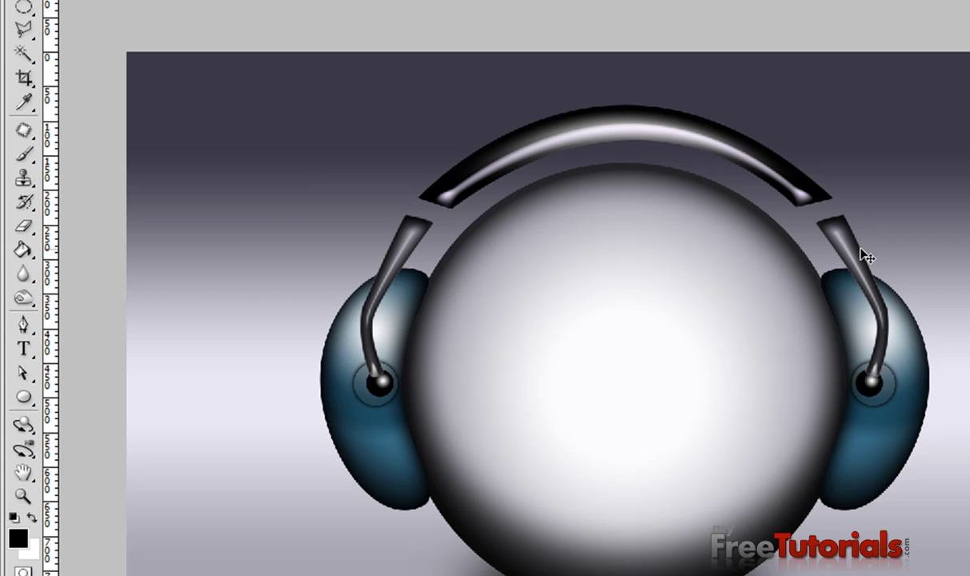
pyautogui.press('Up')
pyautogui.press('Up')
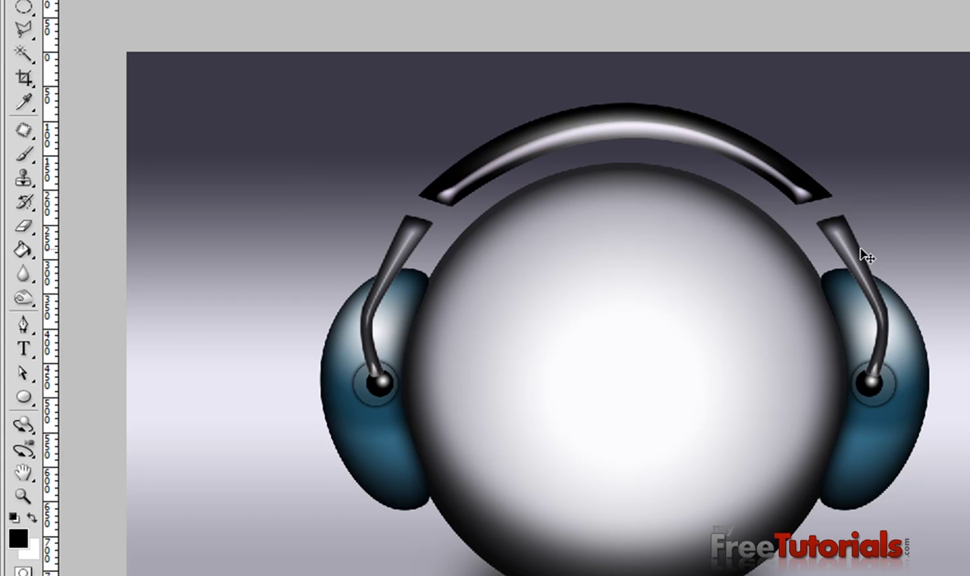
pyautogui.press('Up')
pyautogui.press('Up')
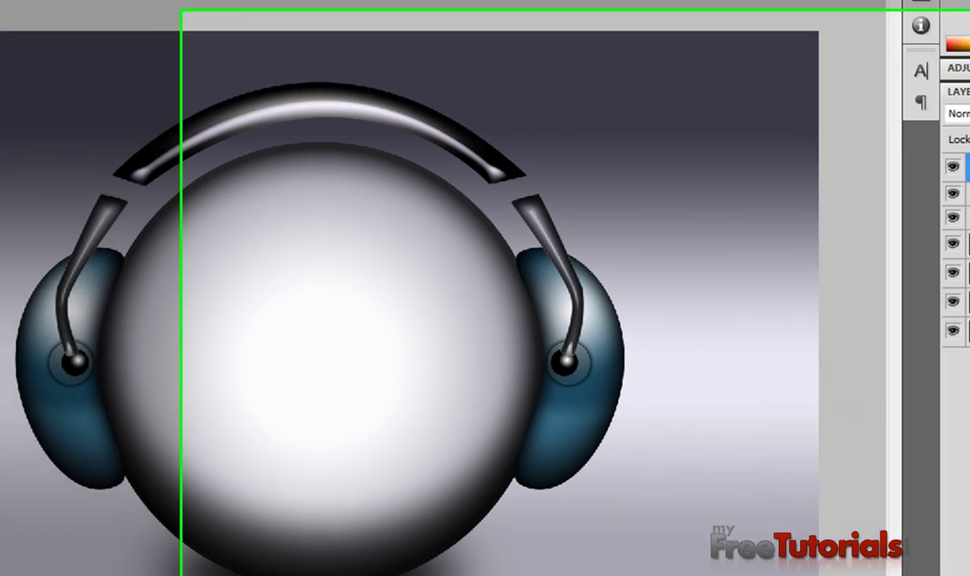
# Step: Duplicate Shape 6 as Shape 6 copy and clear the copy's layer style
pyautogui.rightClick(810, 154)
pyautogui.click(883, 239)
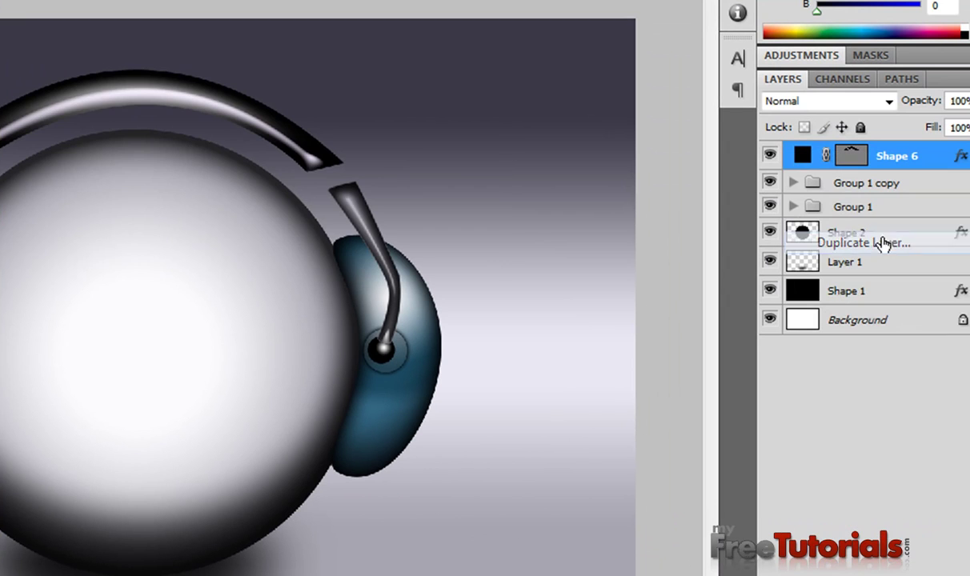
pyautogui.click(421, 128)
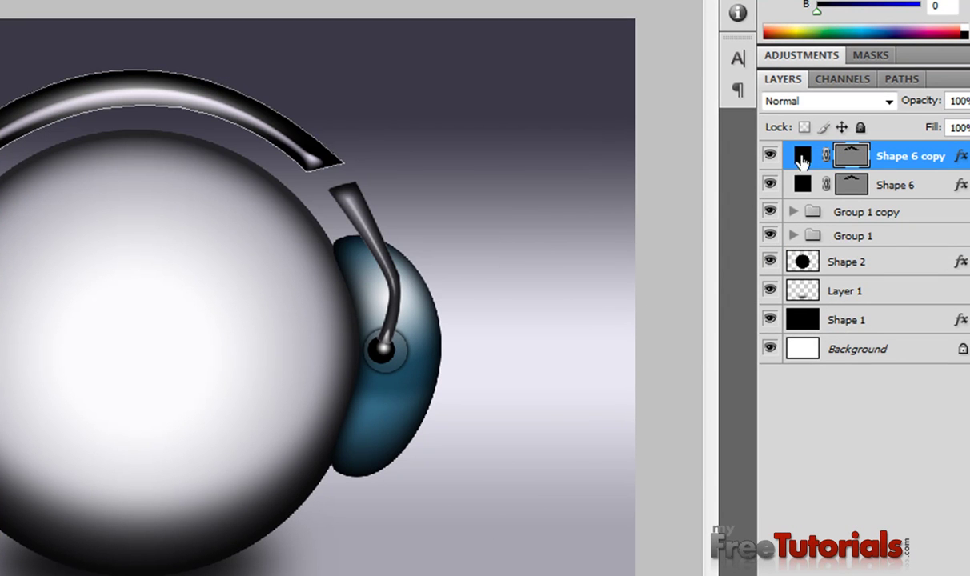
pyautogui.rightClick(932, 156)
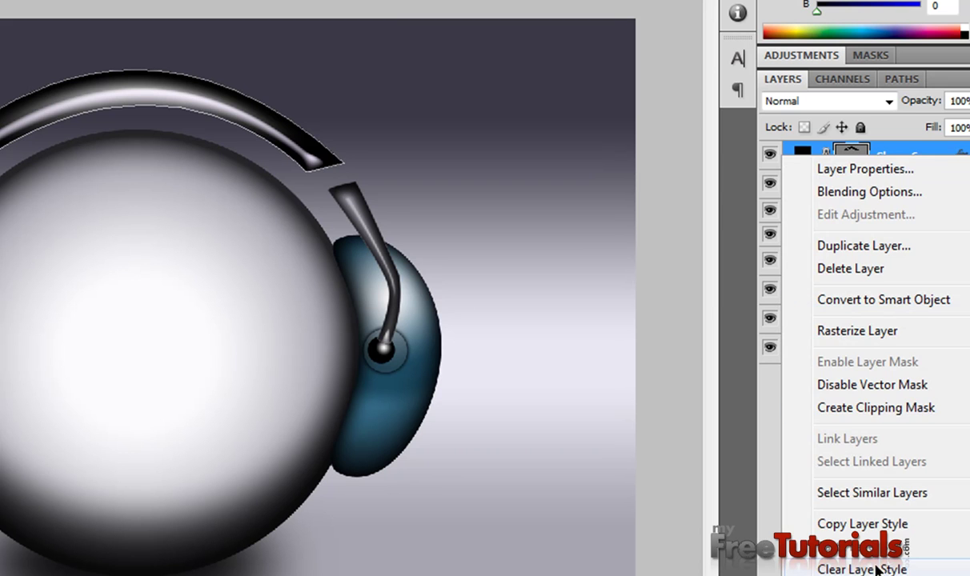
pyautogui.click(848, 568)
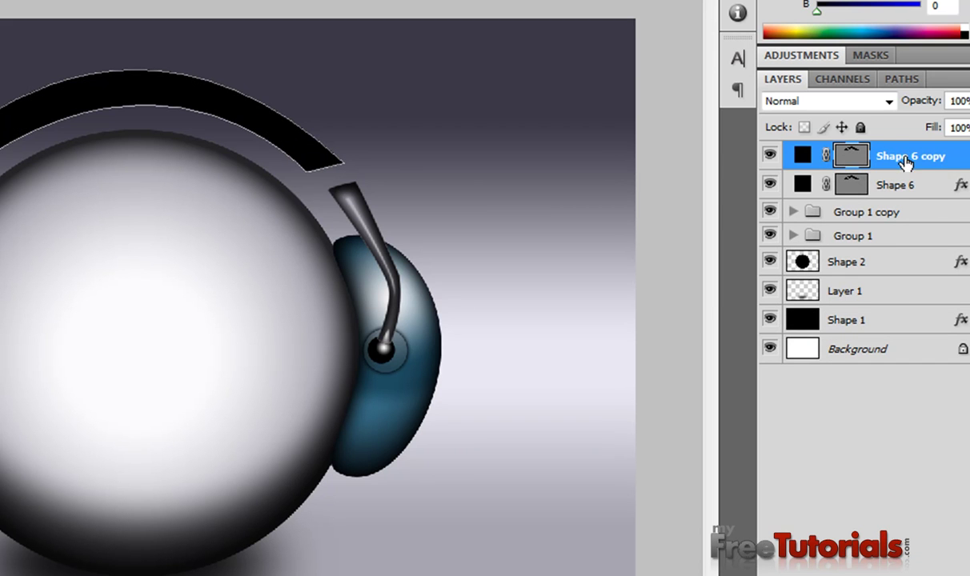
# Step: Move the headband copy a few pixels down and set its fill to 20%
pyautogui.hotkey('shift', 'Down')
pyautogui.hotkey('shift', 'Down')
pyautogui.hotkey('shift', 'Down')
pyautogui.moveTo(169, 120); pyautogui.dragTo(161, 146)
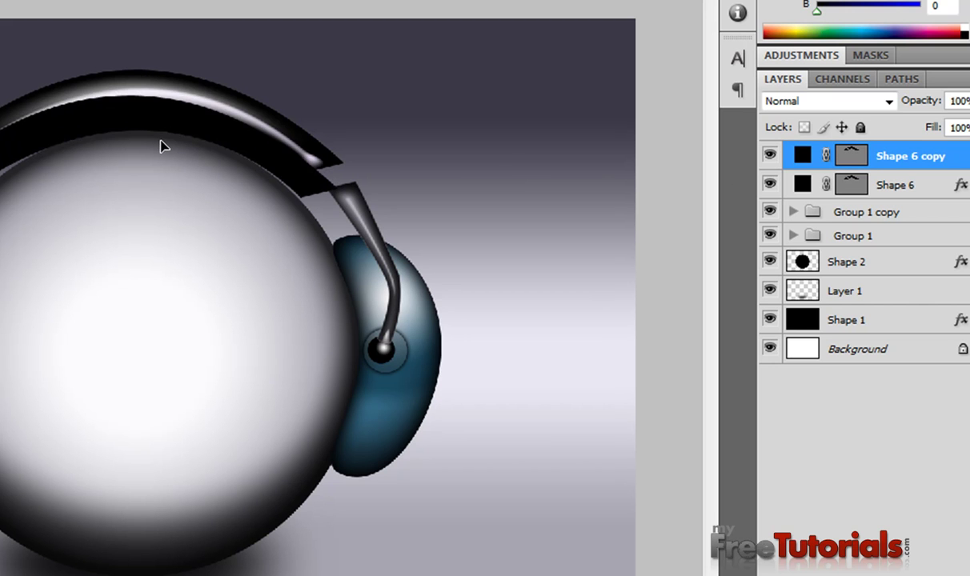
pyautogui.press('Down')
pyautogui.press('Down')
pyautogui.press('Down')
pyautogui.press('Down')
pyautogui.press('Down')
pyautogui.press('Down')
pyautogui.press('Down')
pyautogui.press('Down')
pyautogui.press('Down')
pyautogui.press('Down')
pyautogui.press('Down')
pyautogui.press('Down')
pyautogui.press('Down')
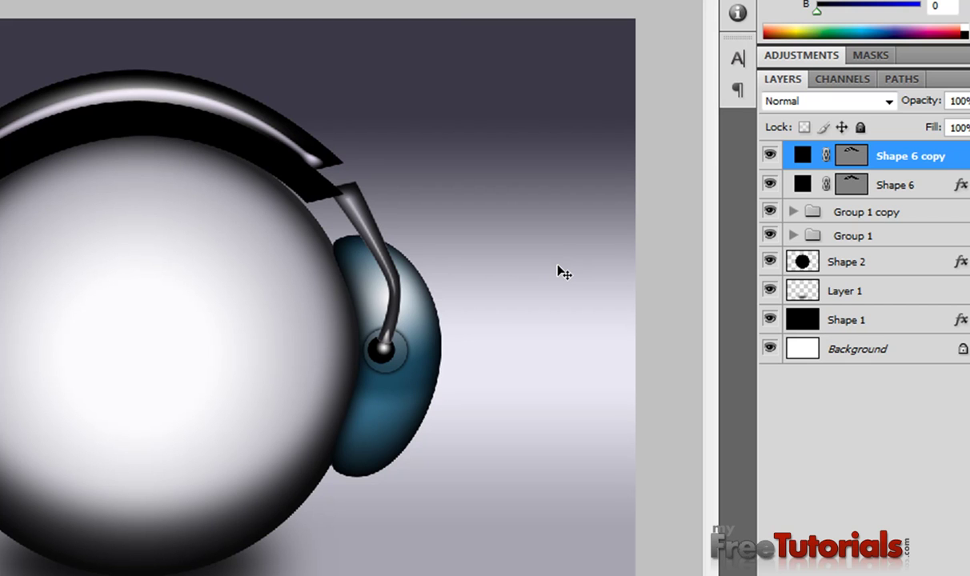
pyautogui.press('Down')
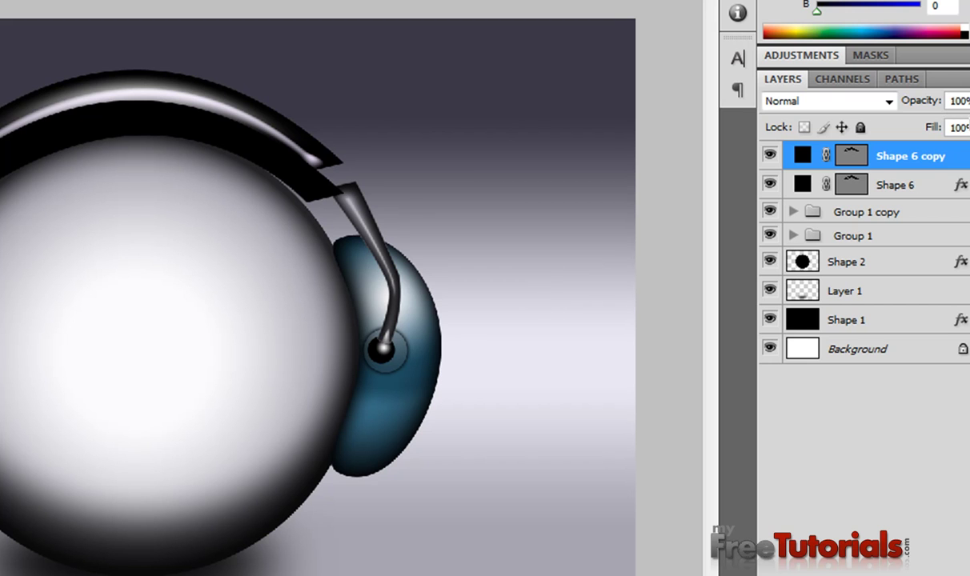
pyautogui.moveTo(926, 132); pyautogui.dragTo(926, 136)
pyautogui.write('20')
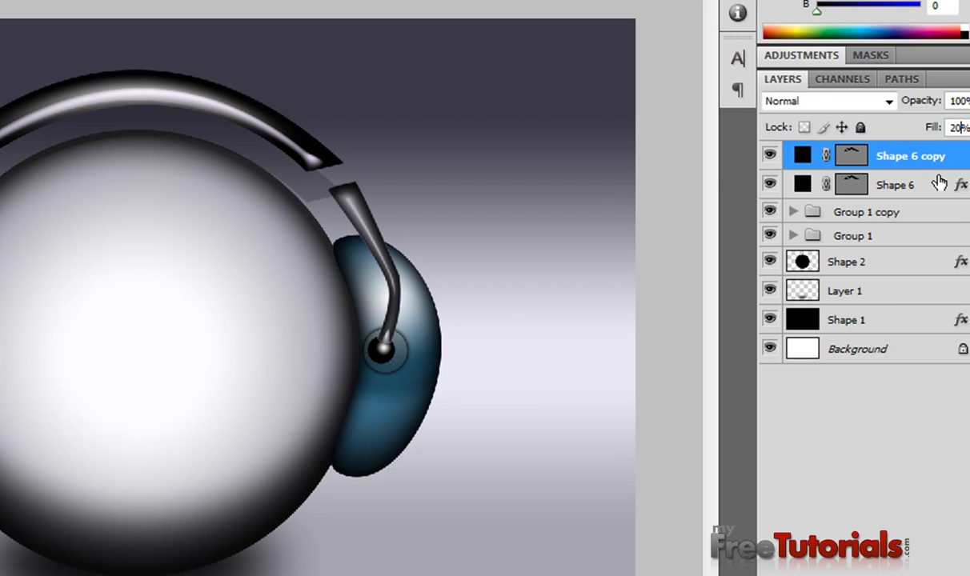
pyautogui.press('Down')
pyautogui.press('Return')
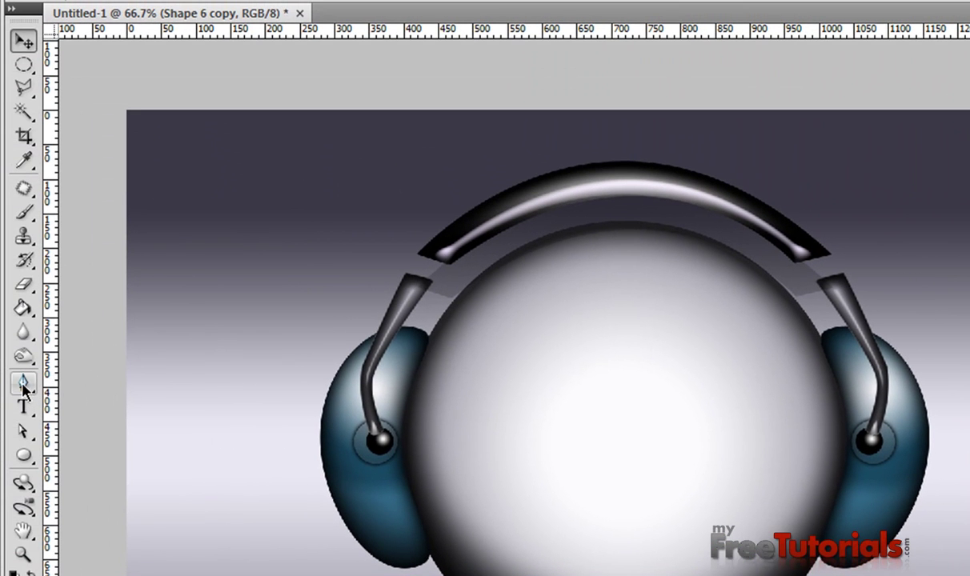
# Step: Start a pen shape at the left headband joint with anchors along the headband edge
pyautogui.click(23, 387)
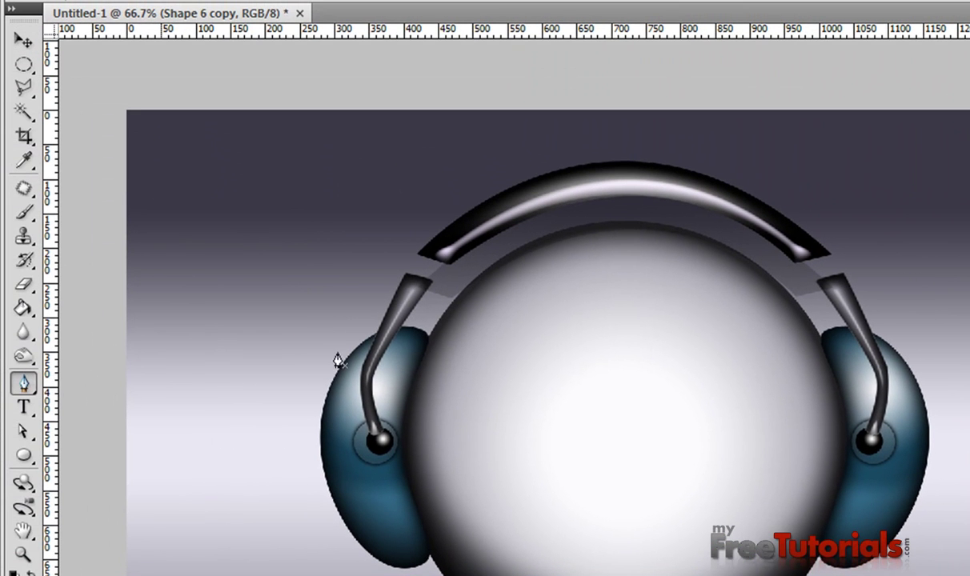
pyautogui.scroll(1, 402, 268)
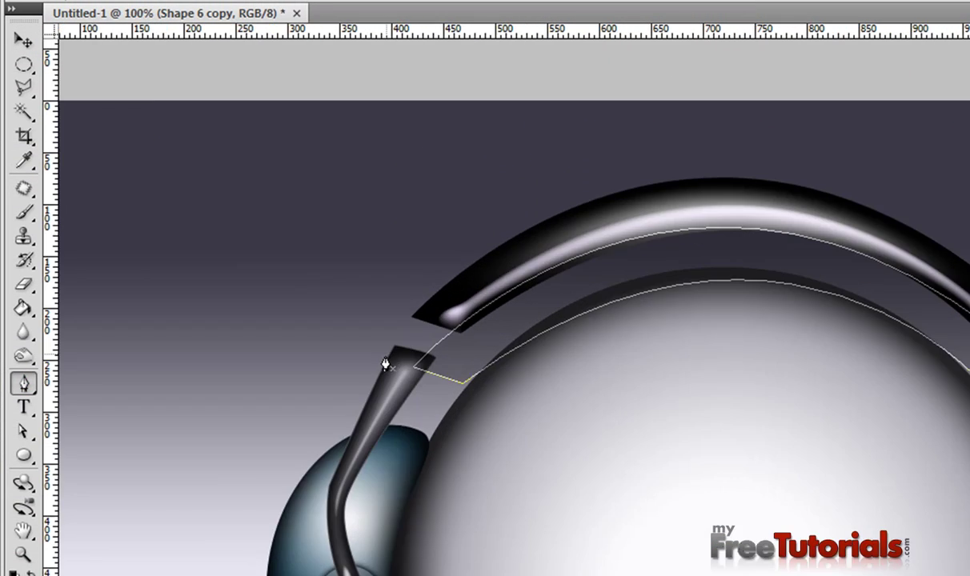
pyautogui.click(384, 357)
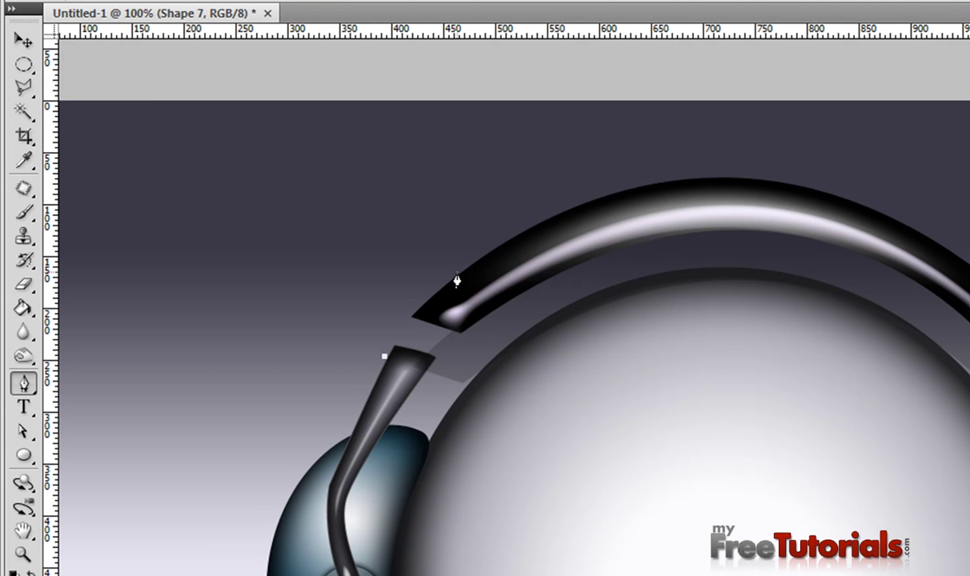
pyautogui.moveTo(450, 277)
pyautogui.mouseDown()
pyautogui.moveTo(483, 279)
pyautogui.moveTo(483, 265)
pyautogui.mouseUp()
pyautogui.click(451, 279)
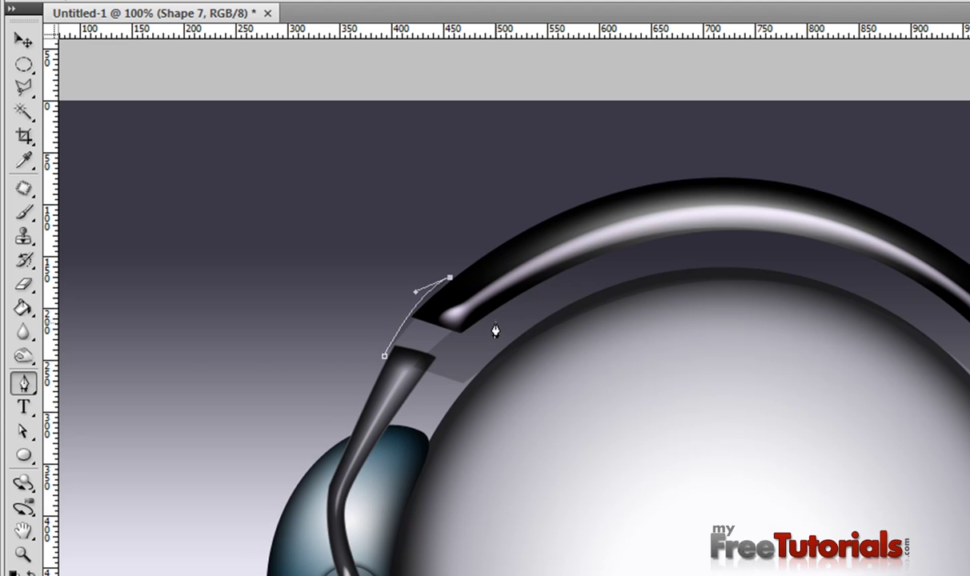
pyautogui.moveTo(489, 318); pyautogui.dragTo(491, 329)
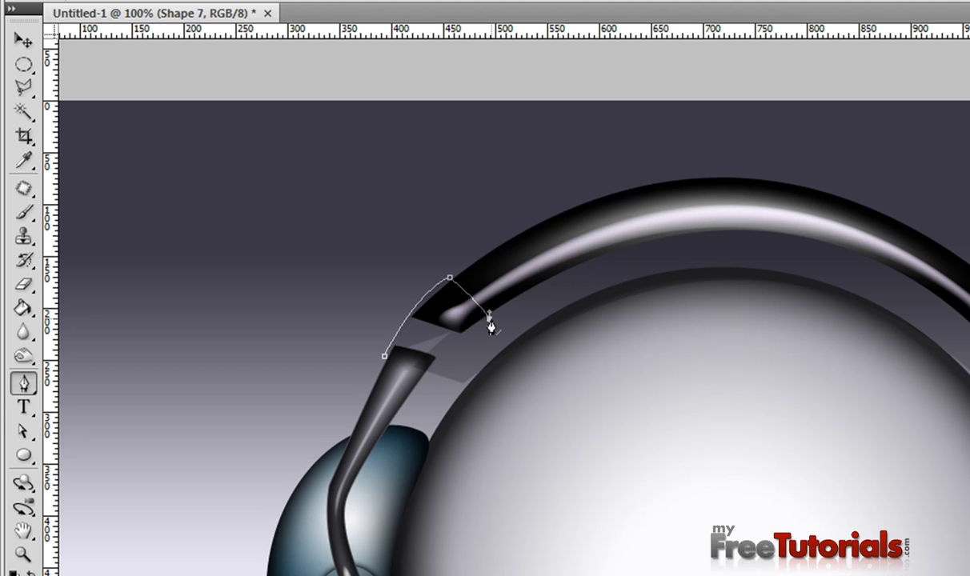
pyautogui.keyDown('alt'); pyautogui.click(489, 318); pyautogui.keyUp('alt')
# Step: Close the Shape 7 connector outline at its start point and view the joints at 100%
pyautogui.click(433, 370)
pyautogui.moveTo(432, 370); pyautogui.dragTo(433, 382)
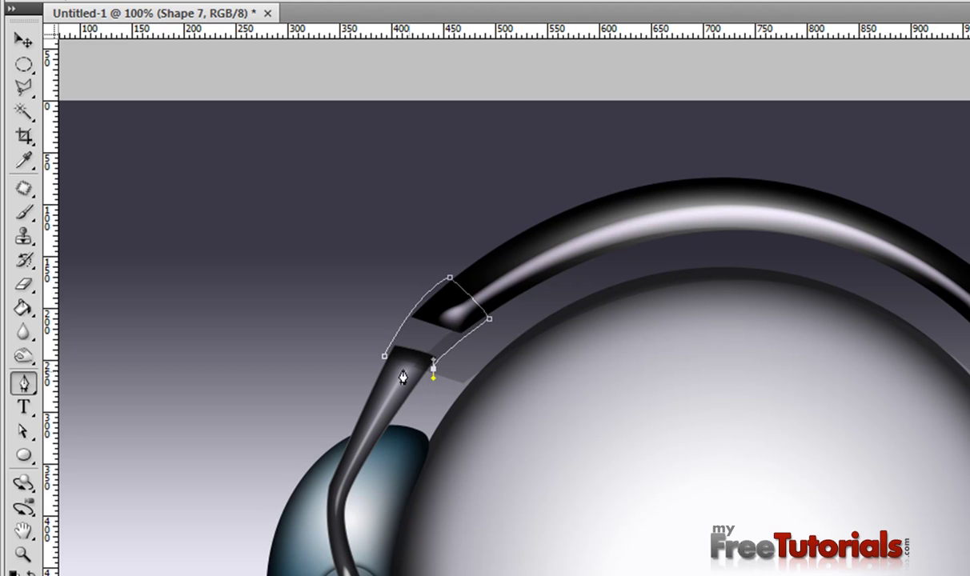
pyautogui.moveTo(385, 355)
pyautogui.mouseDown()
pyautogui.moveTo(372, 370)
pyautogui.moveTo(342, 365)
pyautogui.mouseUp()
pyautogui.press('Return')
pyautogui.hotkey('ctrl', '-')
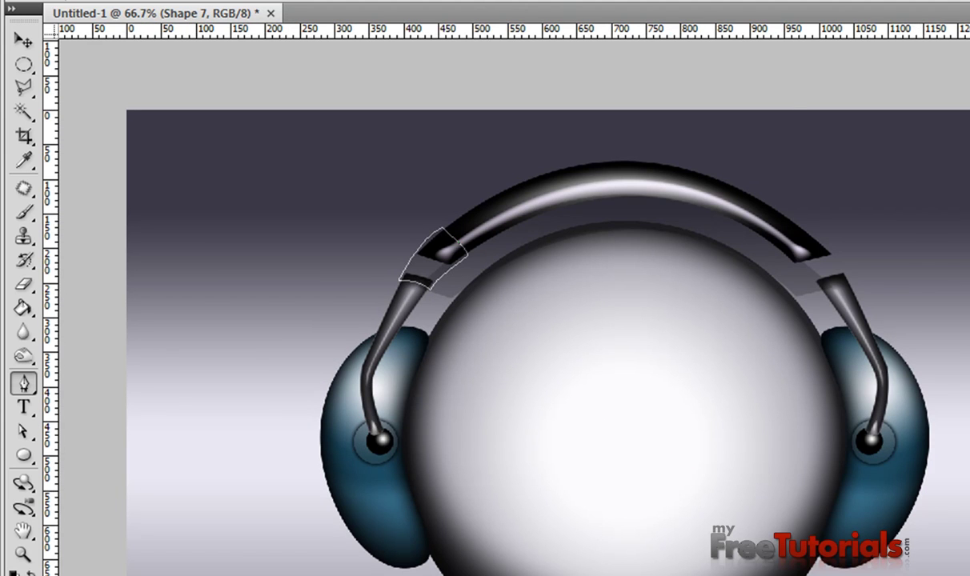
pyautogui.hotkey('ctrl', '+')
pyautogui.moveTo(698, 162); pyautogui.dragTo(761, 349)
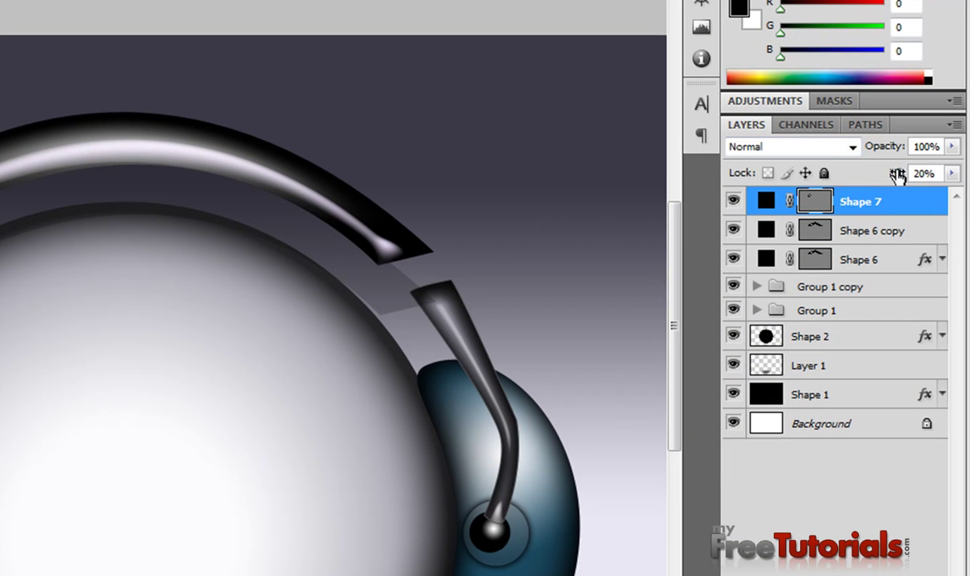
# Step: Raise the Shape 7 connector's fill to 100%
pyautogui.moveTo(894, 172); pyautogui.dragTo(965, 178)
pyautogui.moveTo(896, 173); pyautogui.dragTo(937, 176)
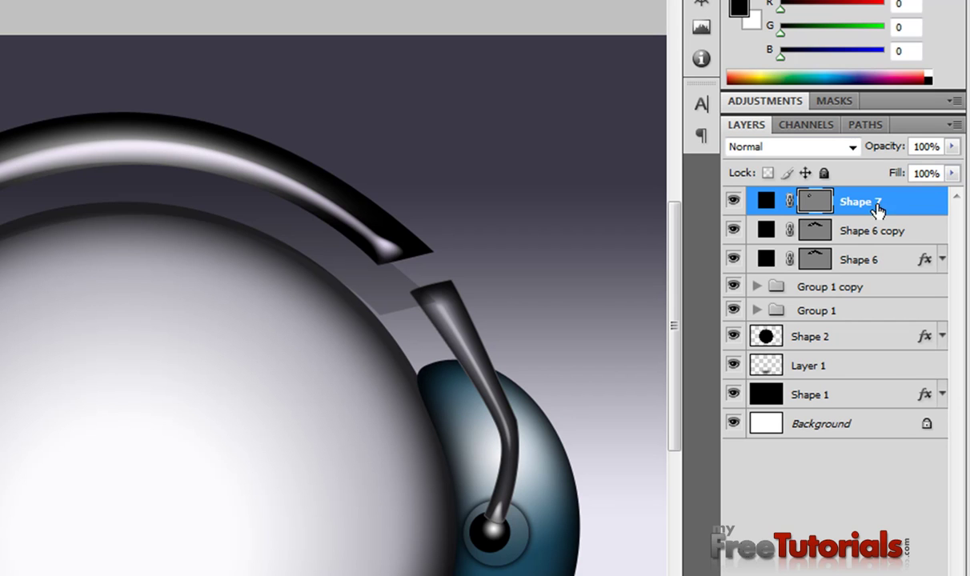
pyautogui.click(883, 231)
pyautogui.click(885, 201)
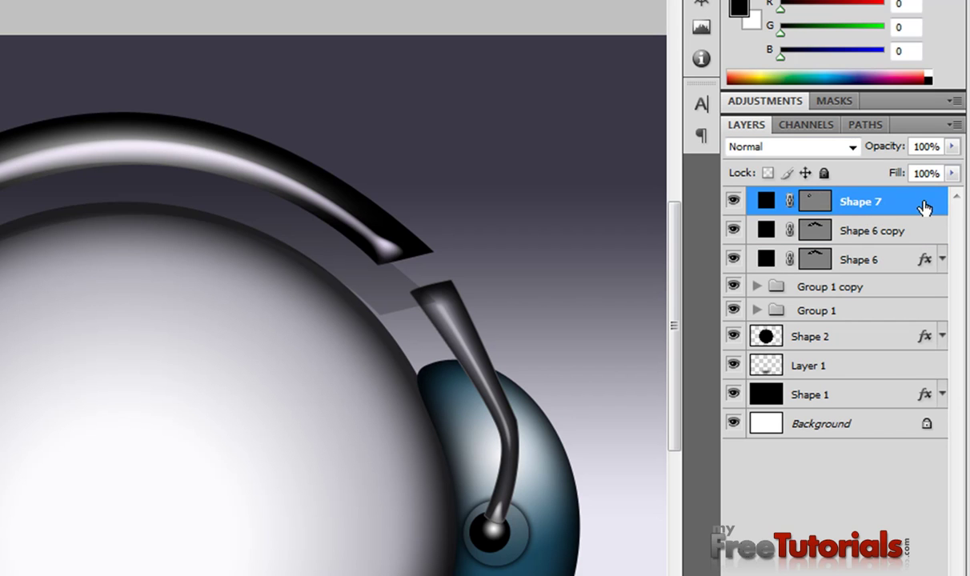
# Step: Open Shape 7's Blending Options, enable Bevel and Emboss, and select its Size field
pyautogui.rightClick(904, 207)
pyautogui.click(877, 238)
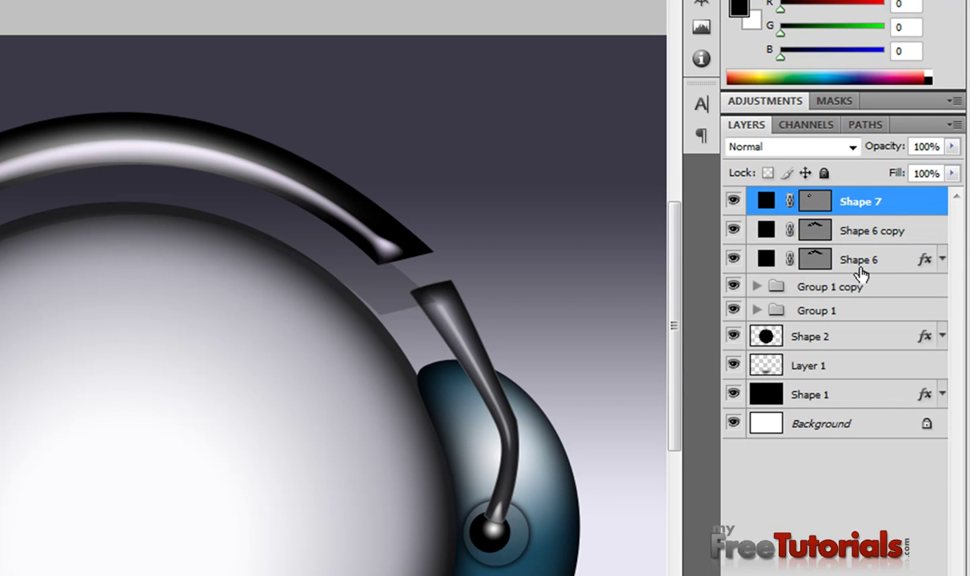
pyautogui.click(173, 300)
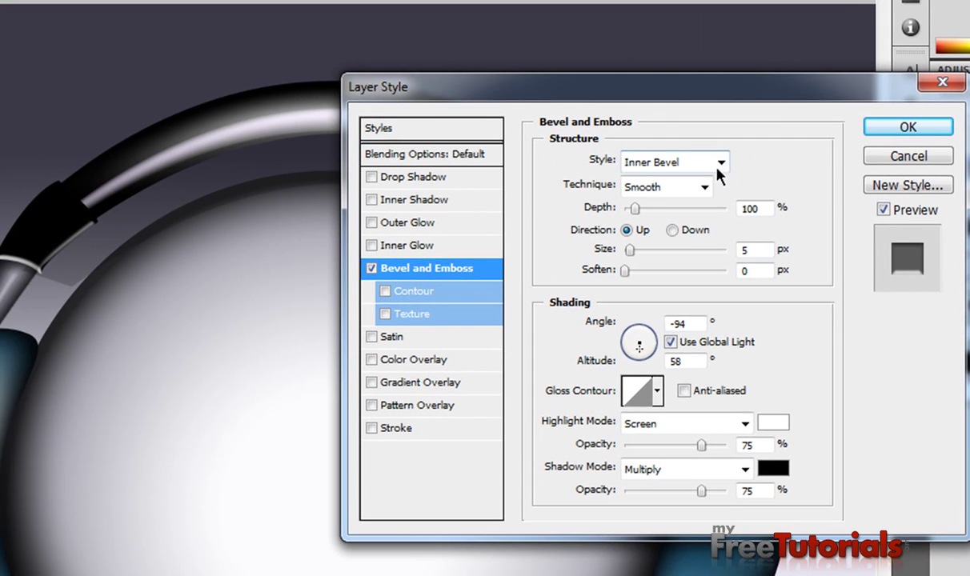
pyautogui.doubleClick(744, 208)
pyautogui.doubleClick(744, 251)
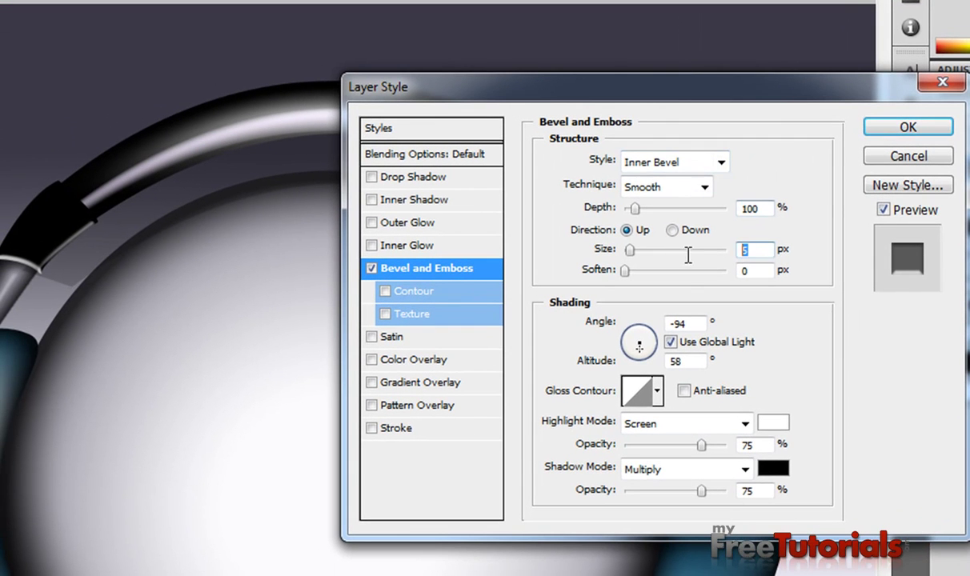